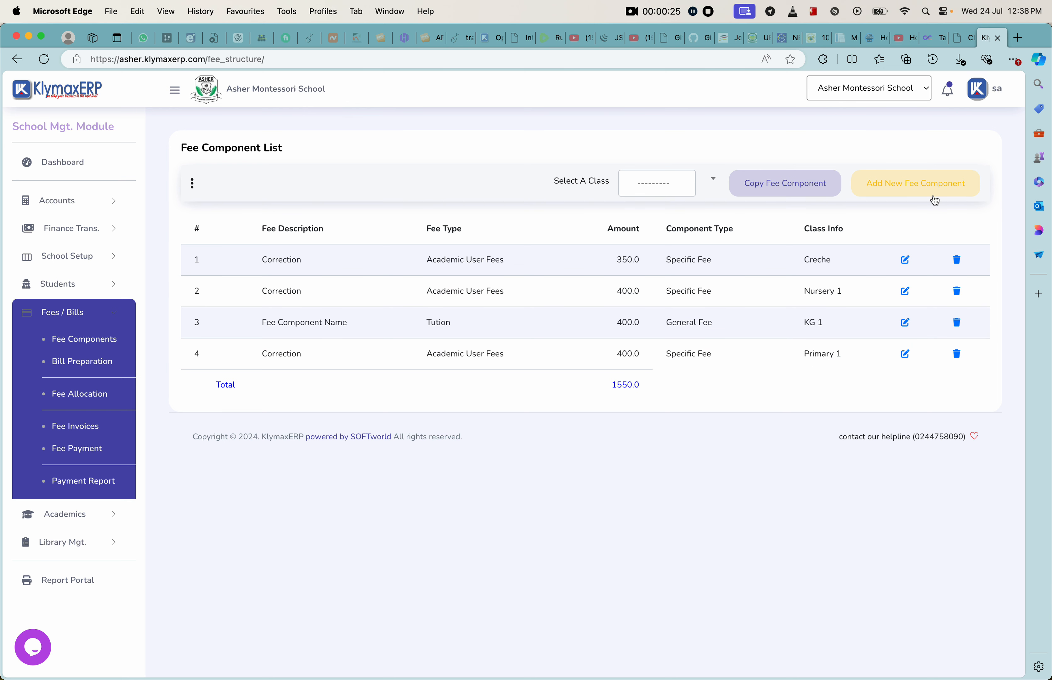
Step: Start a new fee component with structure date 24/07/2024 and fee type Stationary
click(911, 186)
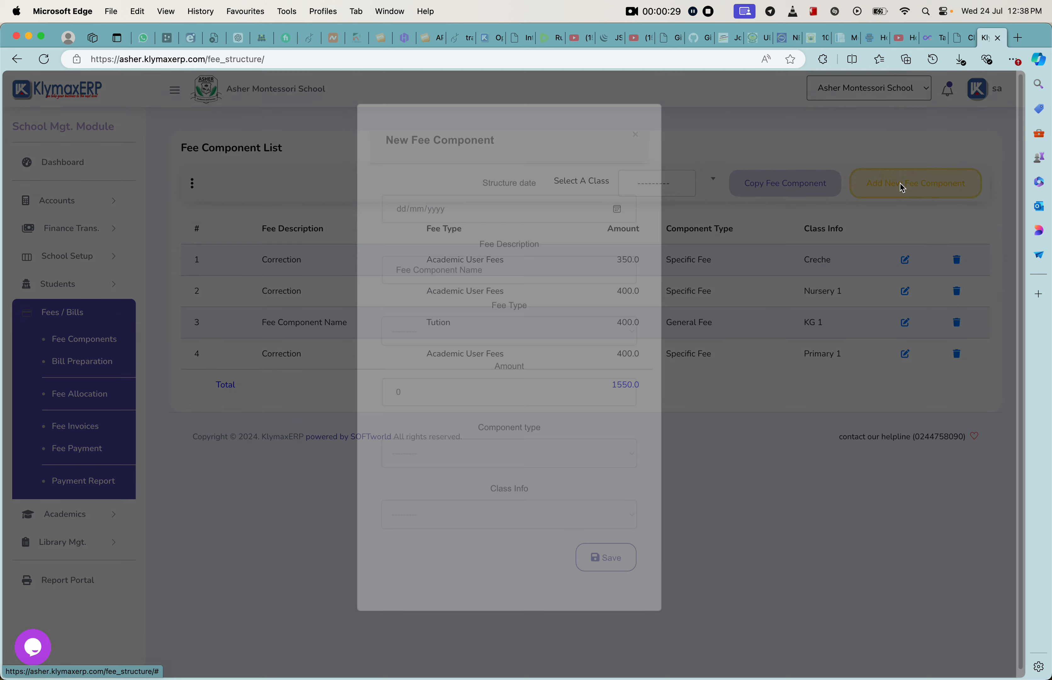
click(618, 237)
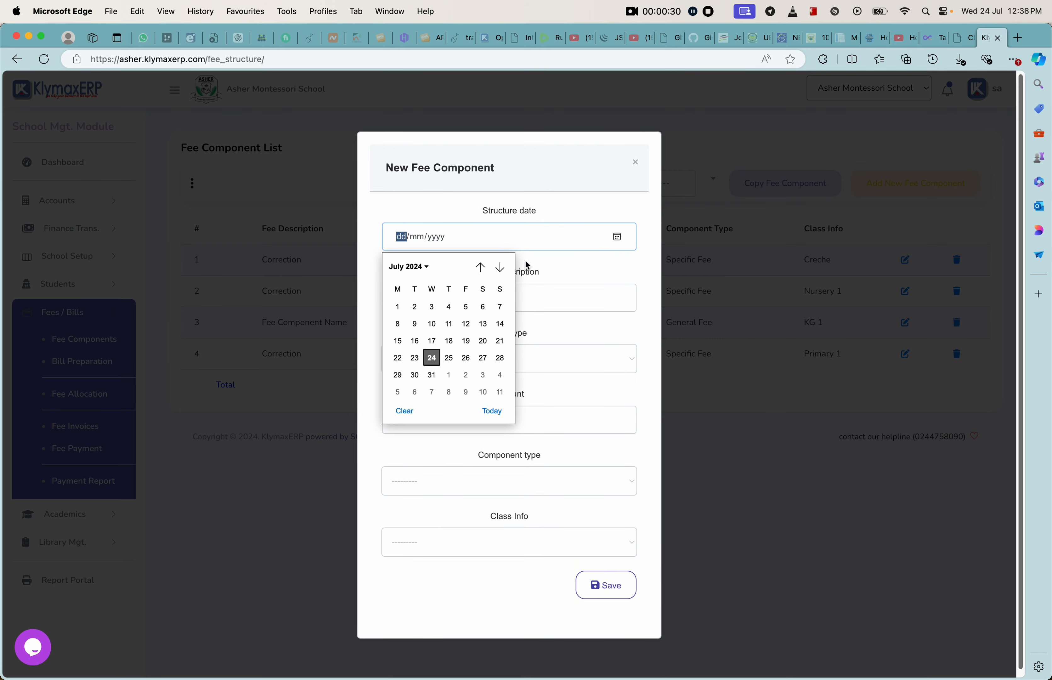
click(432, 358)
click(470, 298)
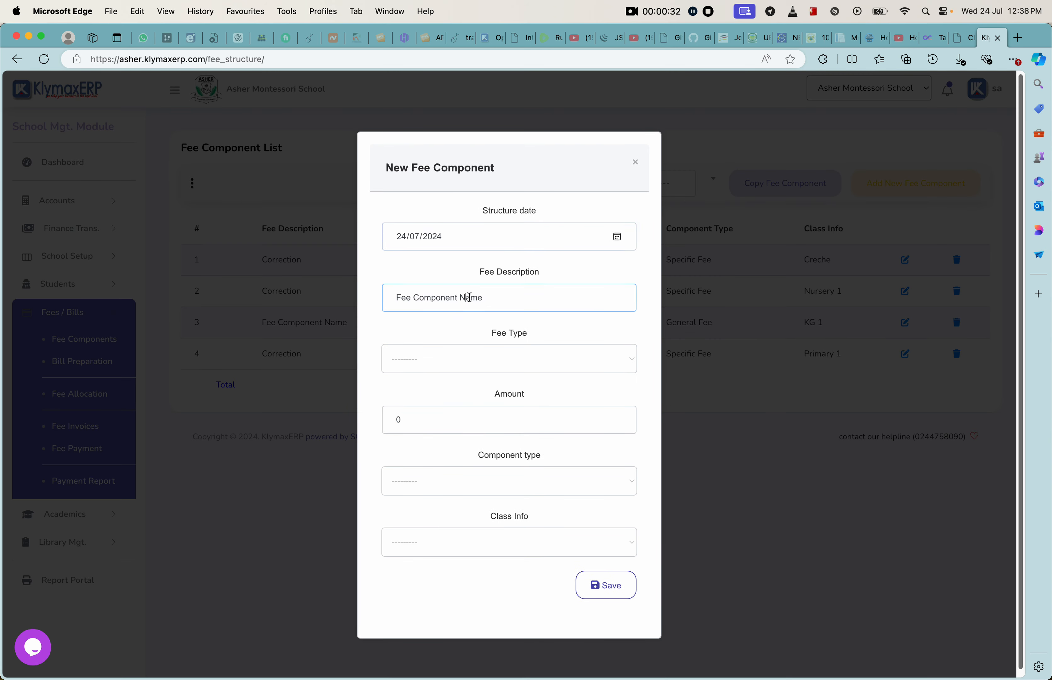
click(425, 366)
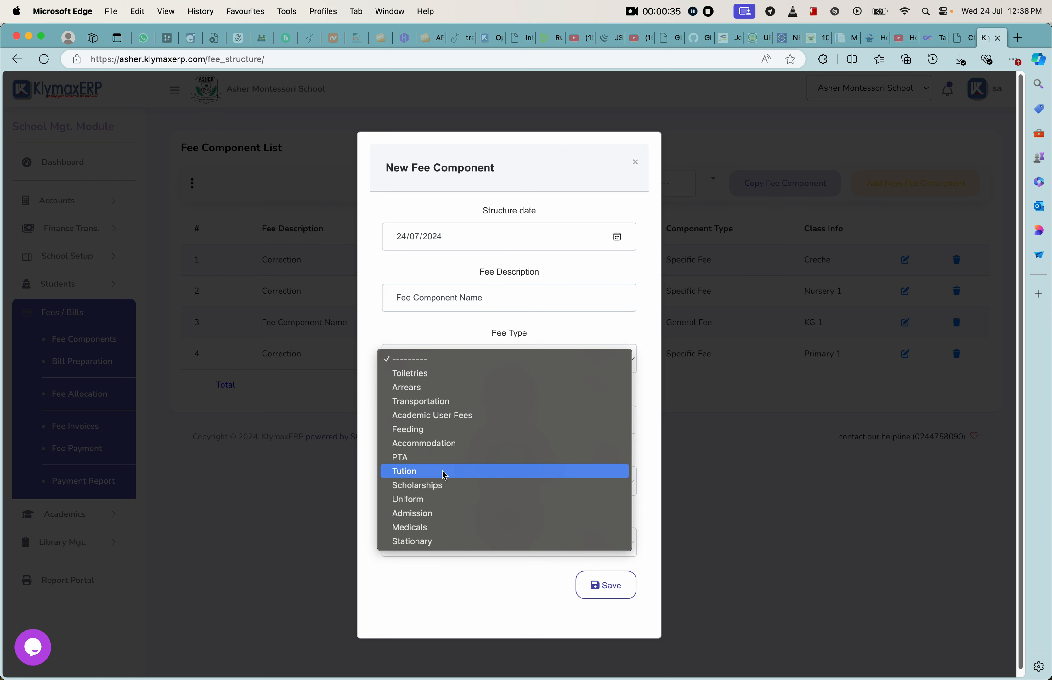
click(429, 541)
Step: Describe the new fee component as "Boo fees", keep the Stationary fee type, and set its amount to 50
drag(483, 298, 357, 299)
text(Boo fees)
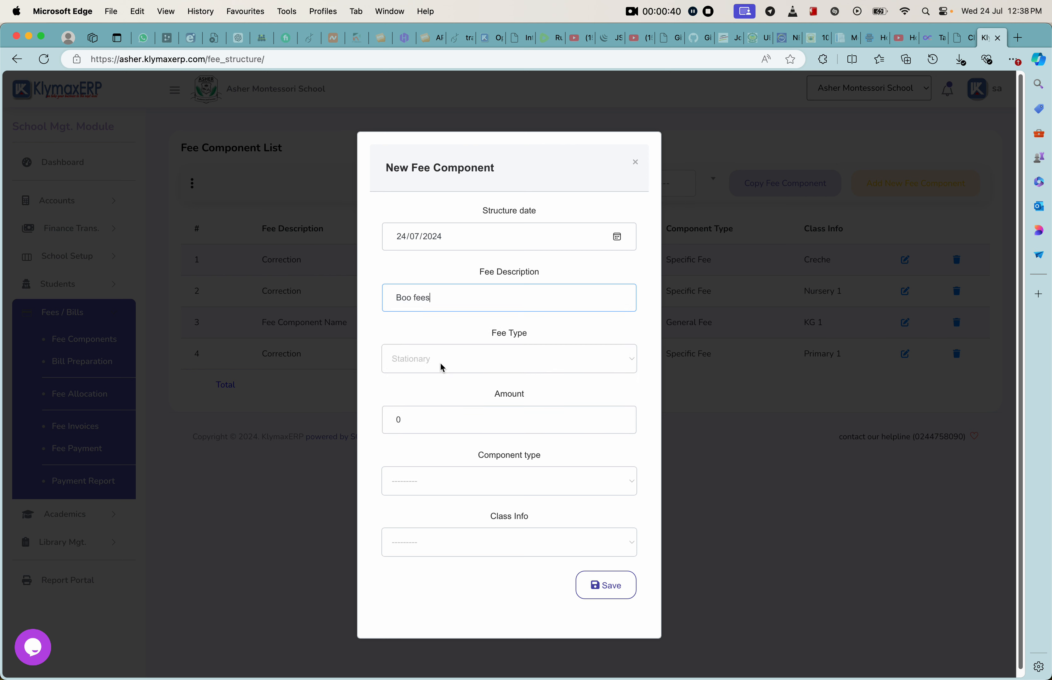
click(442, 367)
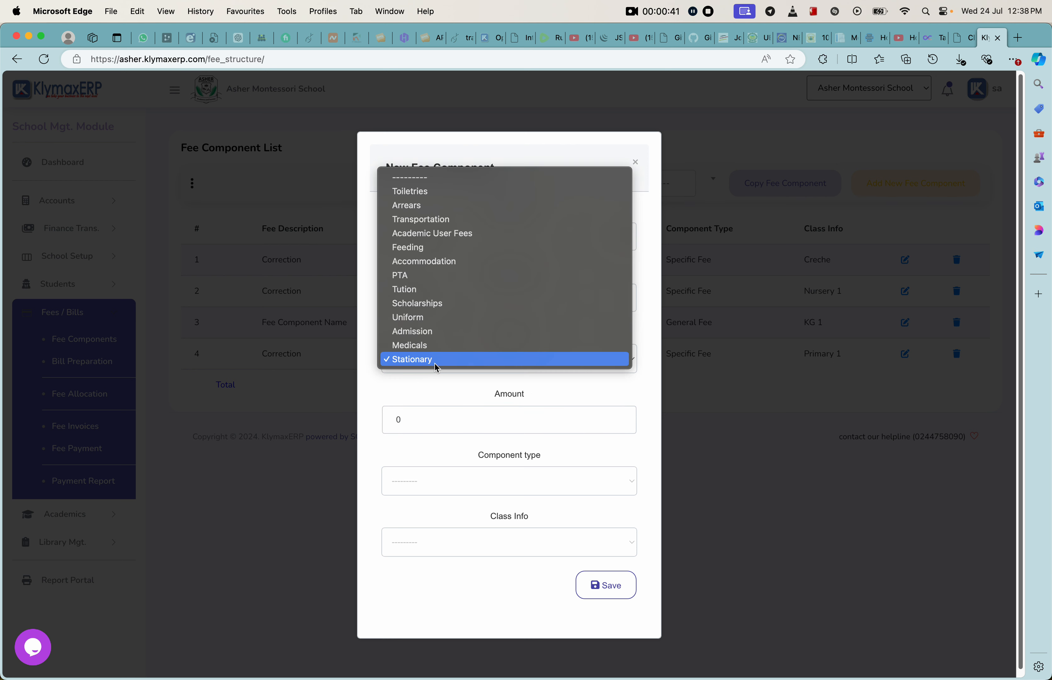
click(434, 363)
click(414, 419)
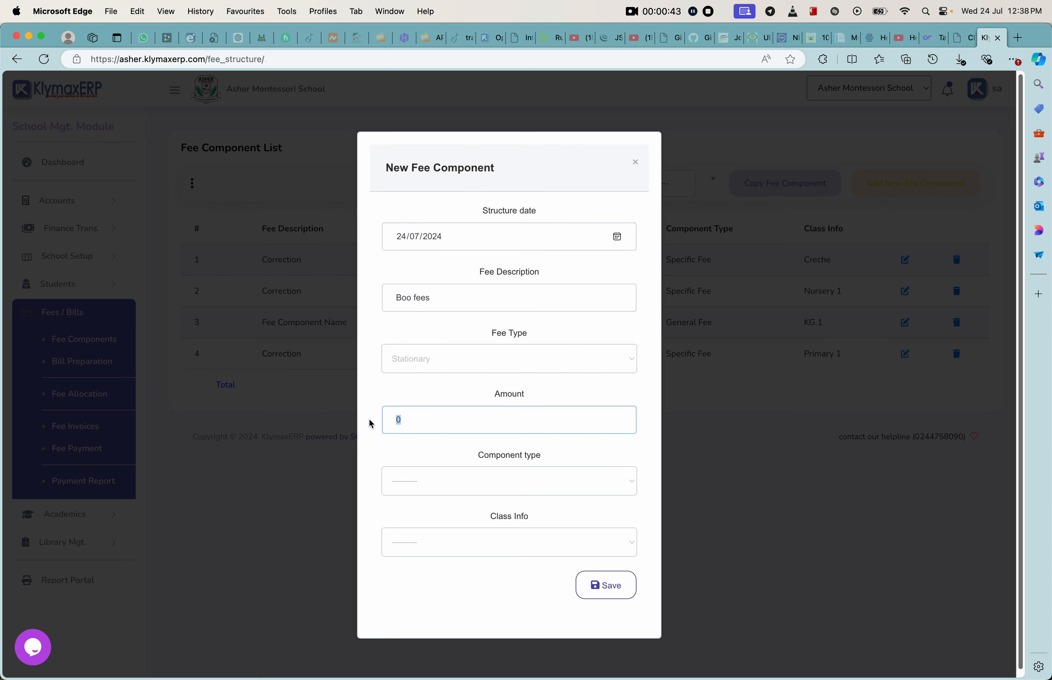
text(50)
click(646, 394)
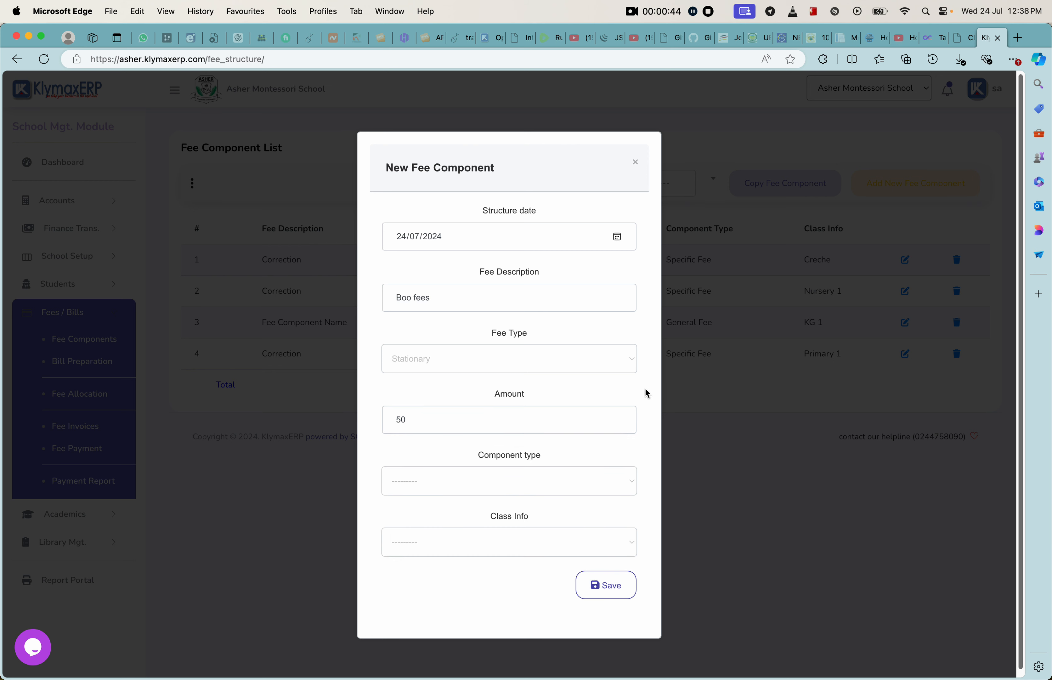
Step: Set the component type to General Fee and the class to Primary 1, and save the fee component
click(461, 491)
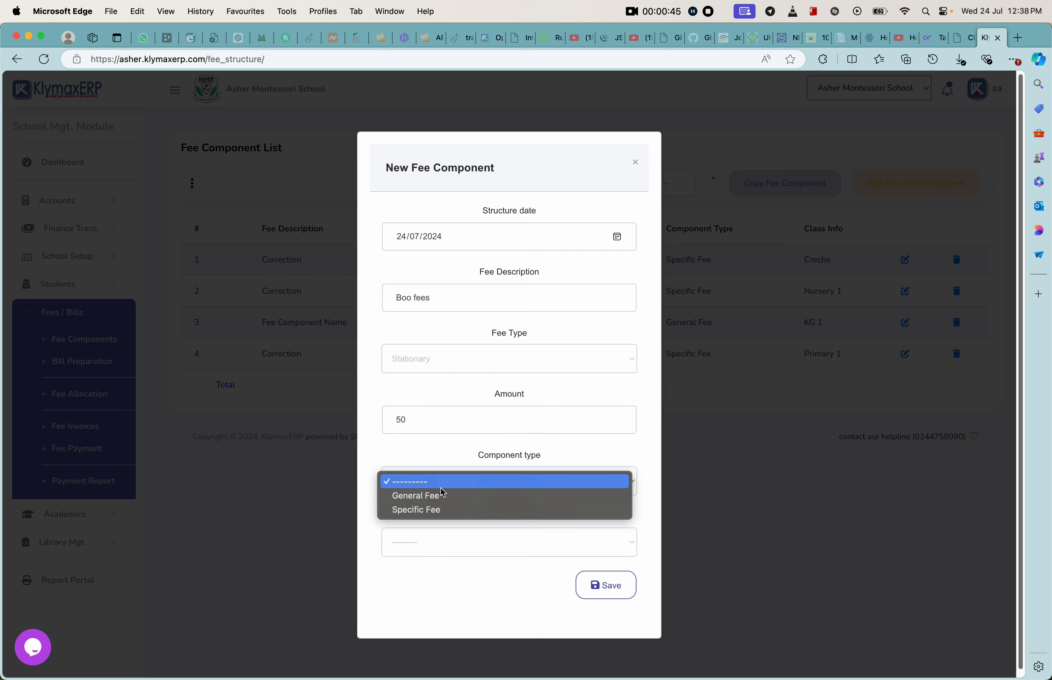
click(416, 509)
click(432, 540)
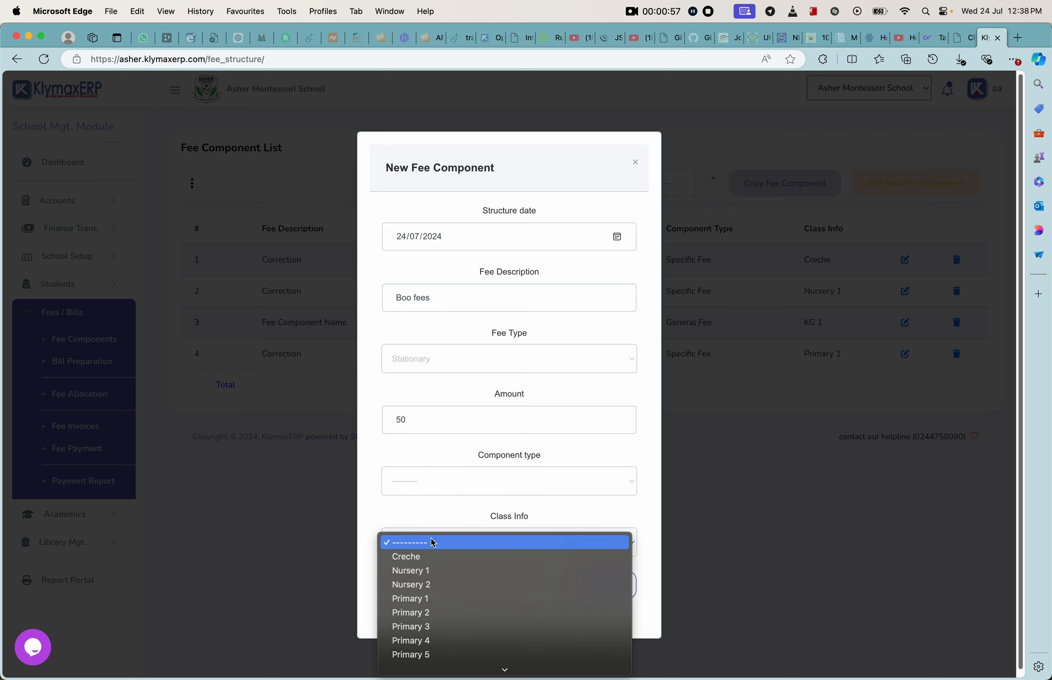
click(418, 498)
click(416, 484)
click(413, 495)
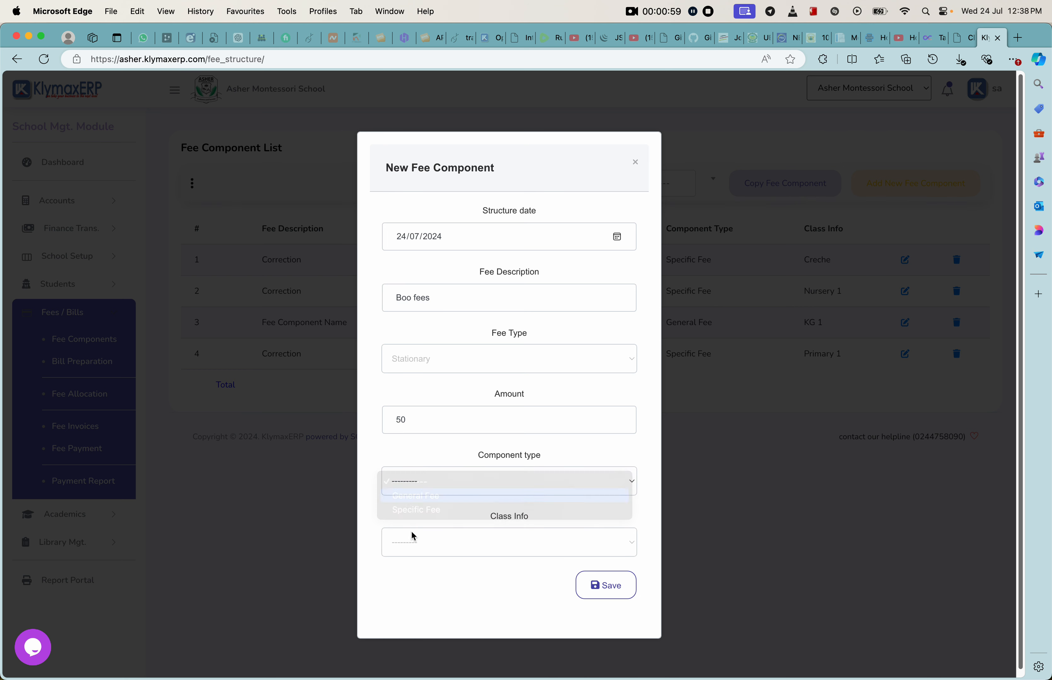
click(420, 540)
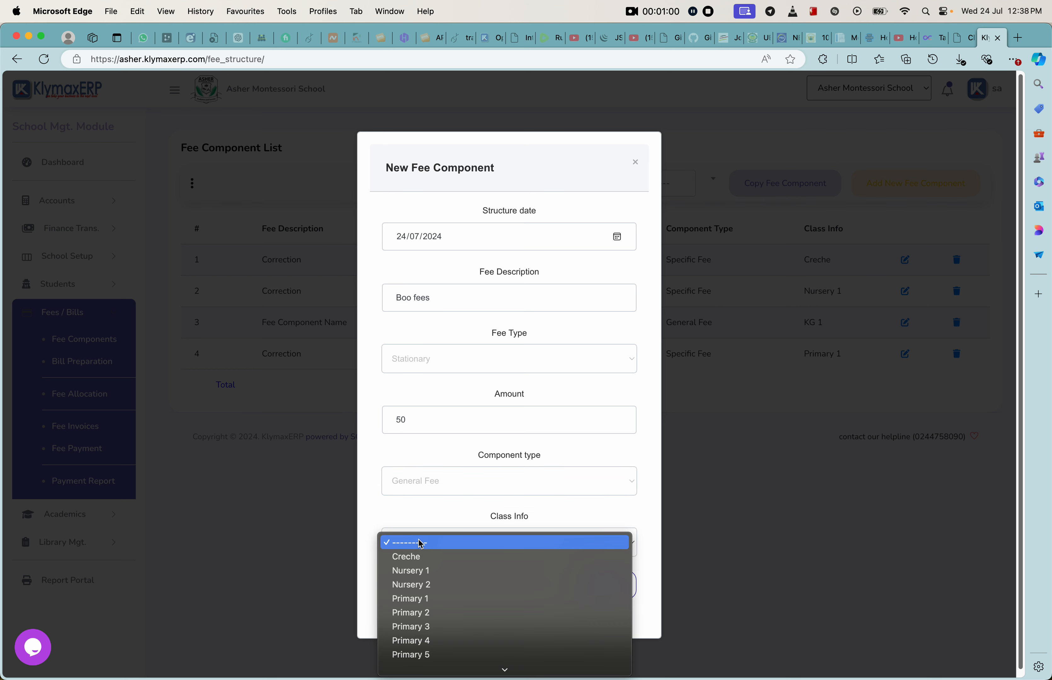
click(427, 605)
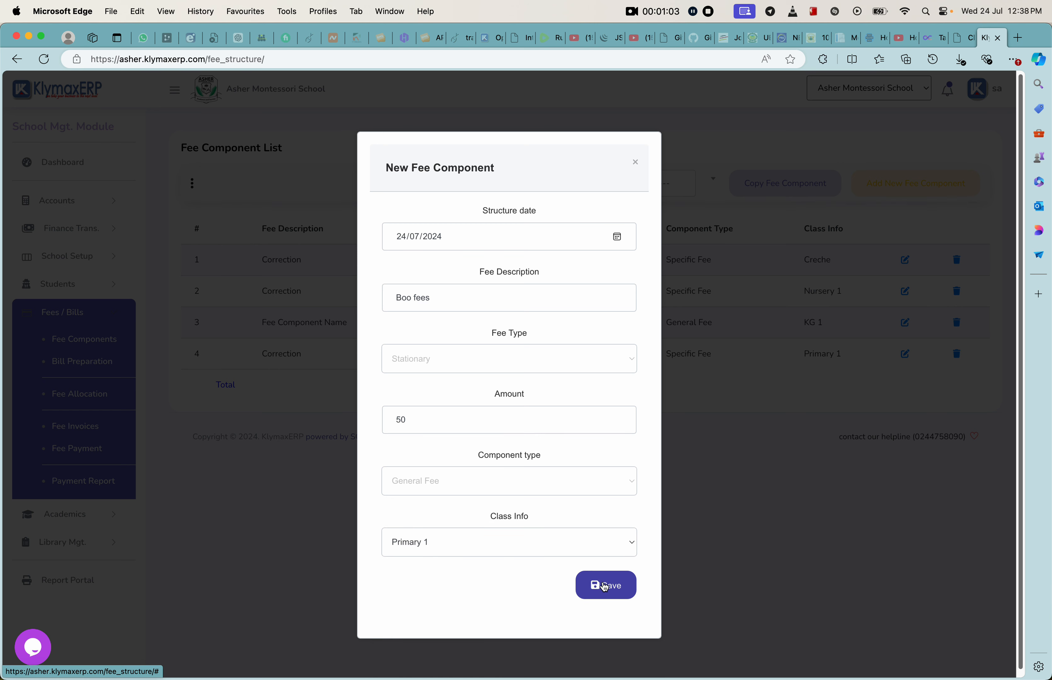
click(605, 586)
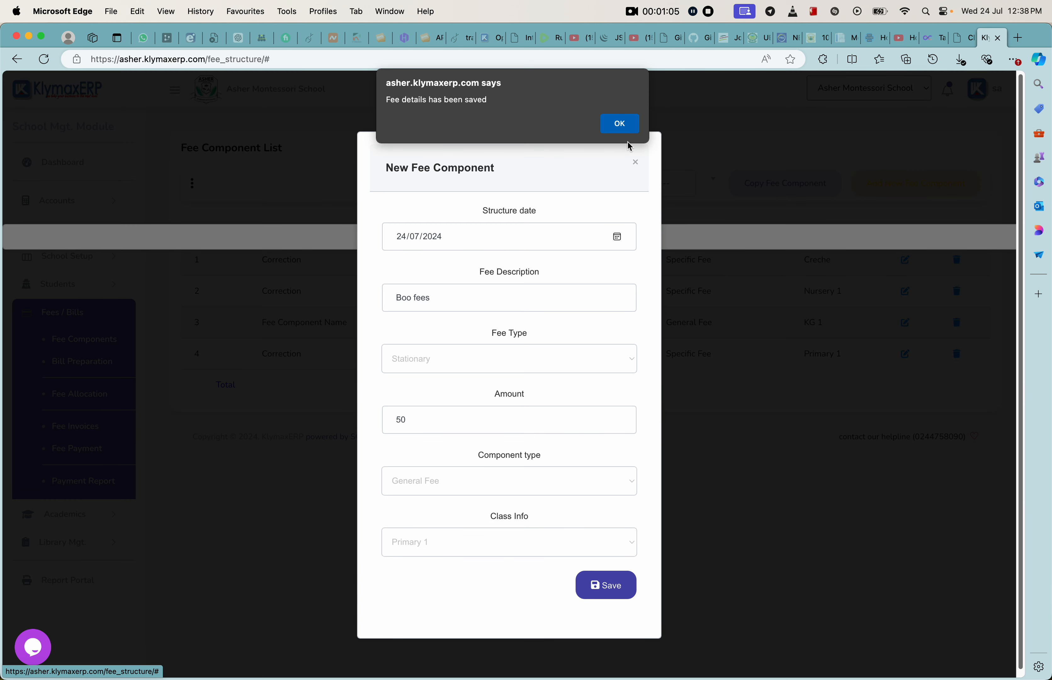
click(625, 131)
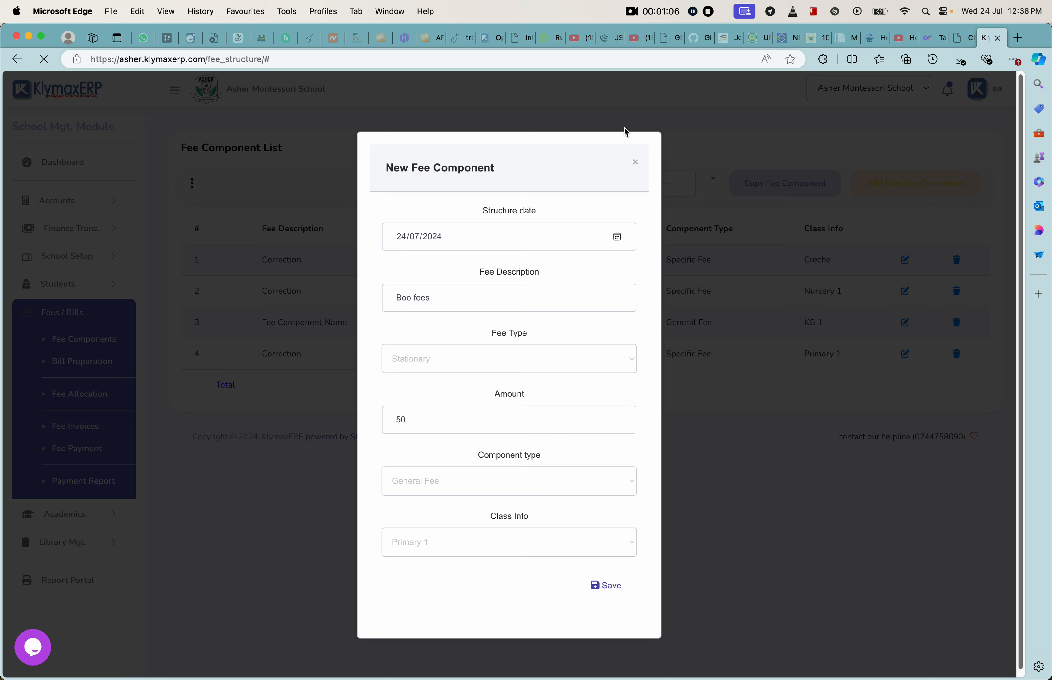
click(636, 162)
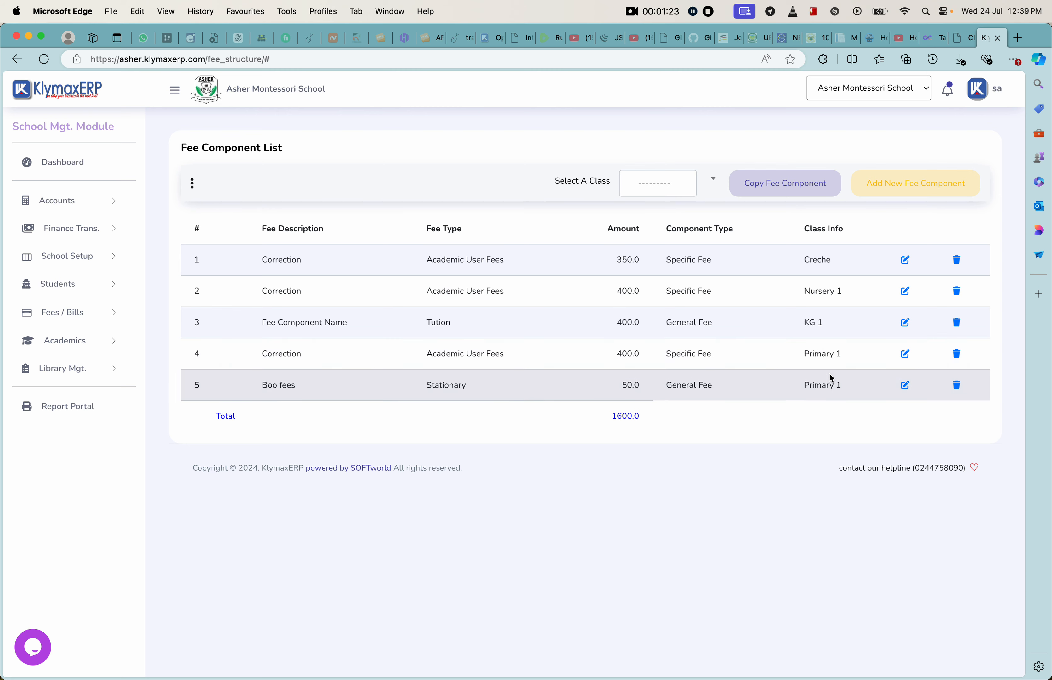
Step: Copy the fee components from Primary 1 to Primary 2 and check the copied rows in the fee component list
click(795, 184)
click(567, 238)
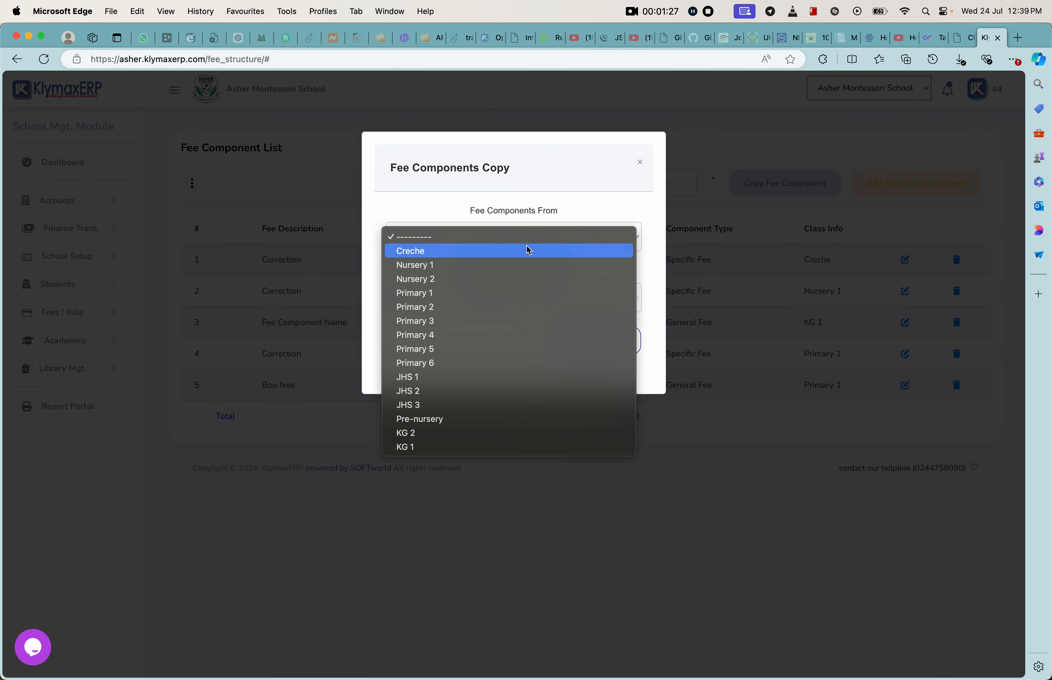
click(439, 293)
click(468, 299)
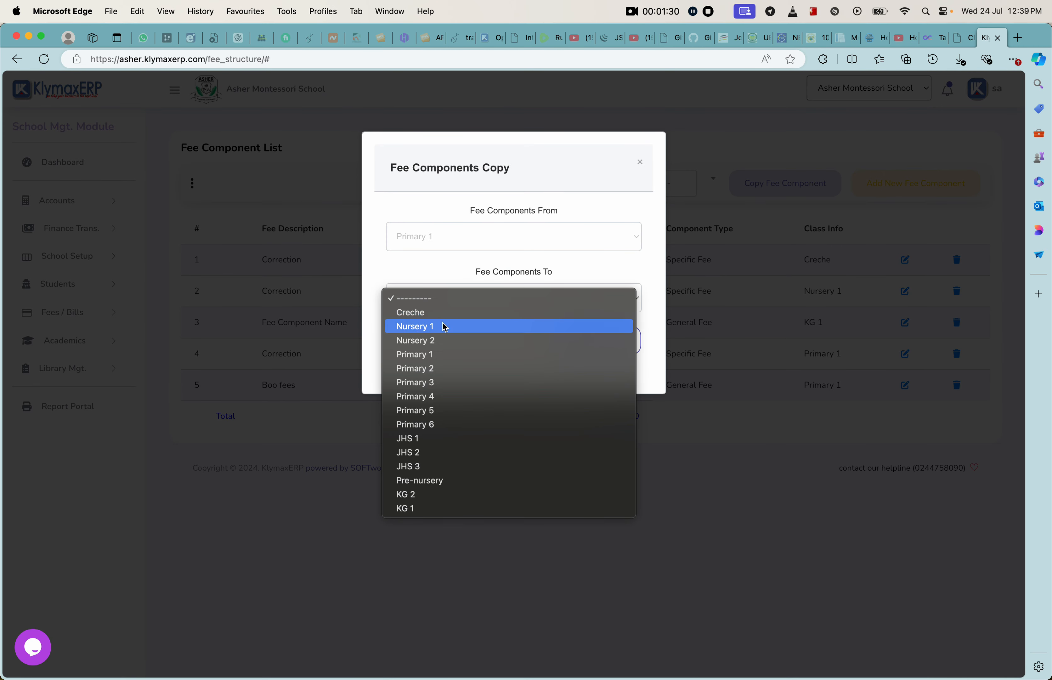
click(439, 368)
click(574, 345)
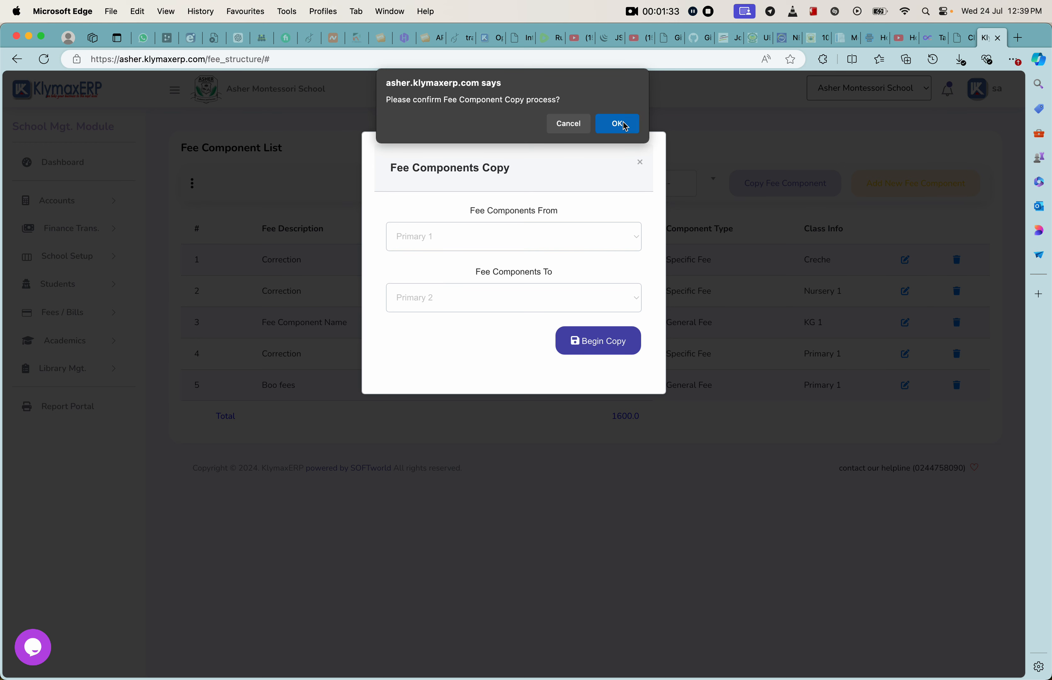
click(626, 126)
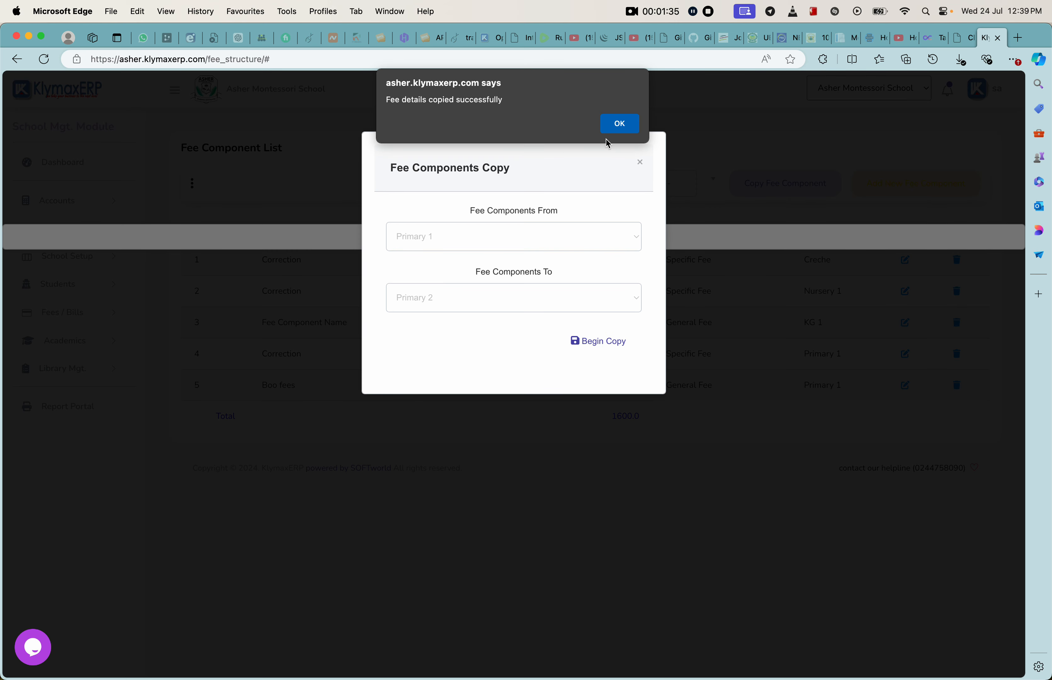
click(619, 124)
click(644, 165)
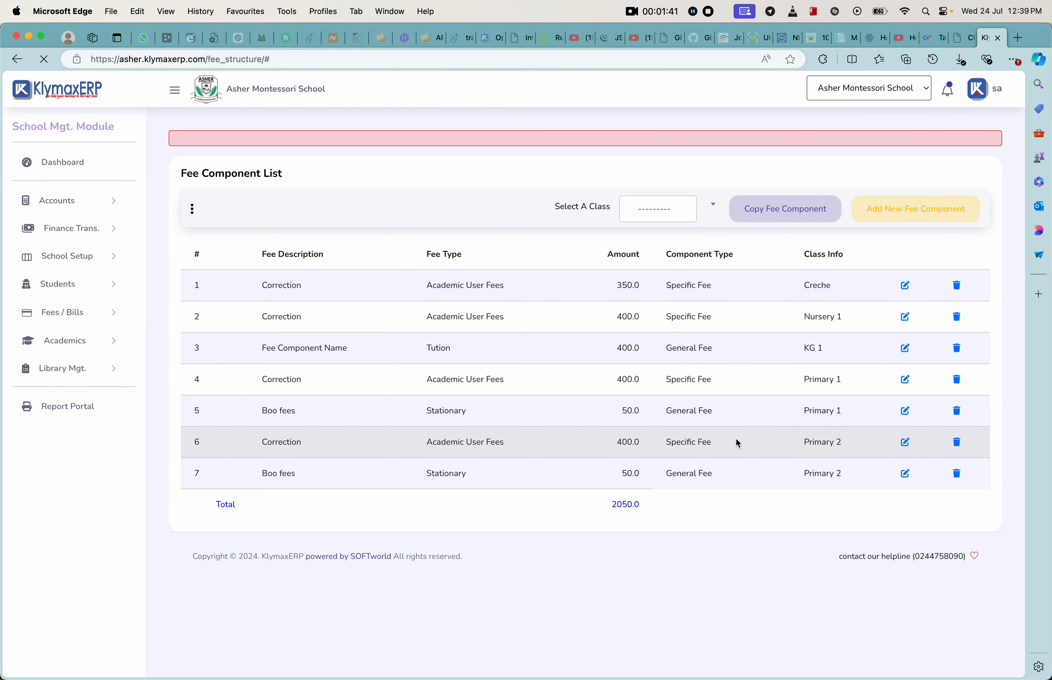
triple_click(838, 473)
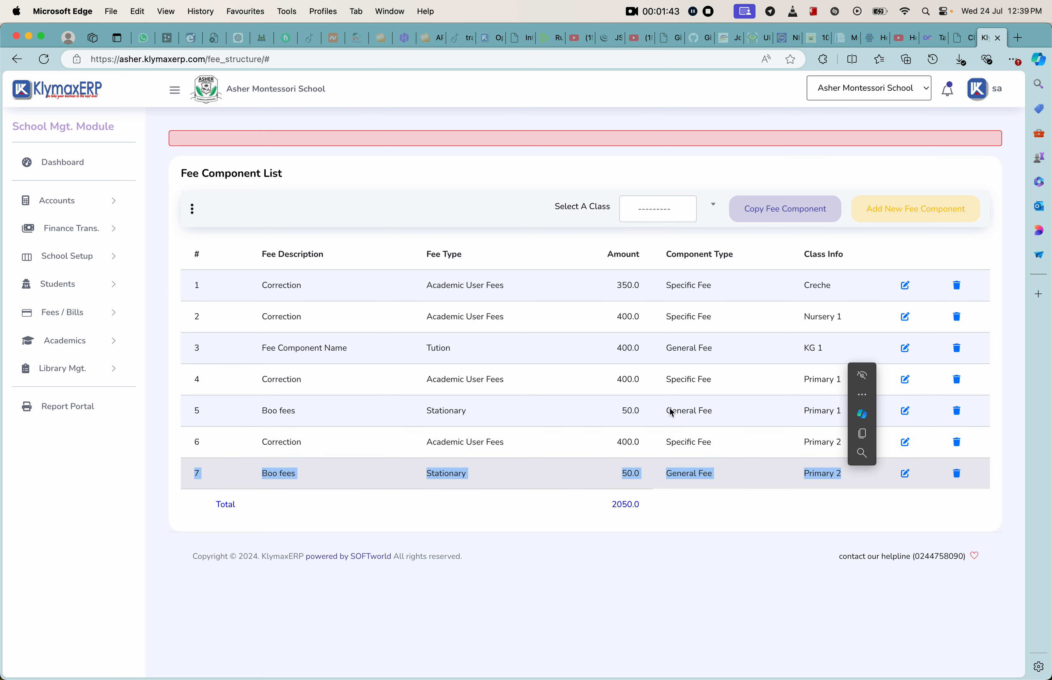
click(763, 413)
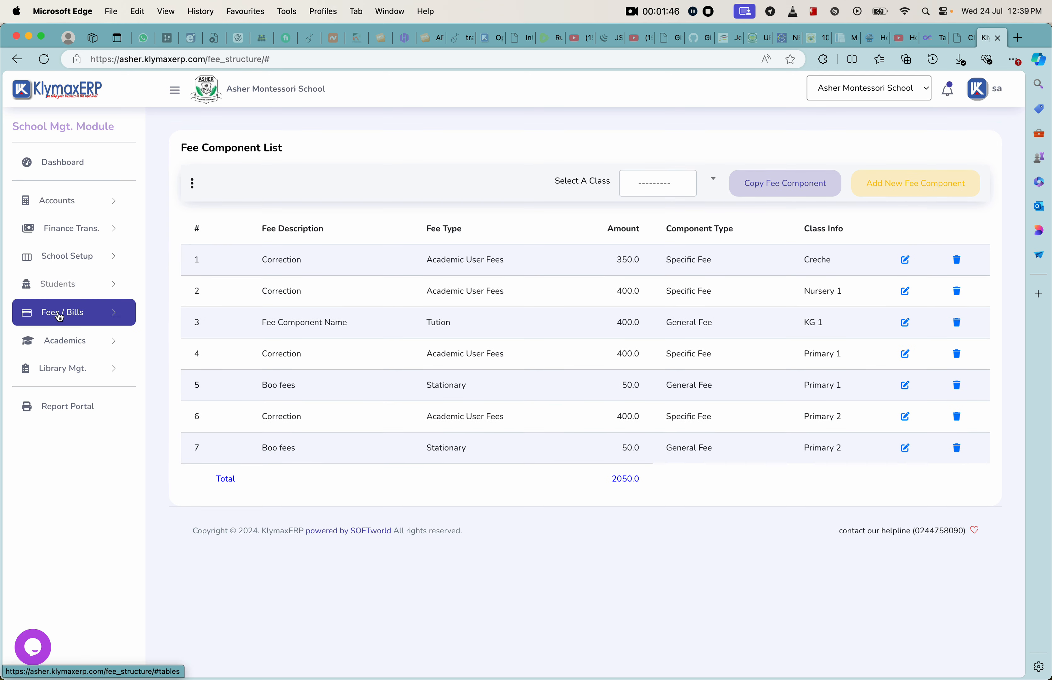
Step: Go to Bill Preparation and open the unposted Lower Primary third-term bill for adding items
click(57, 313)
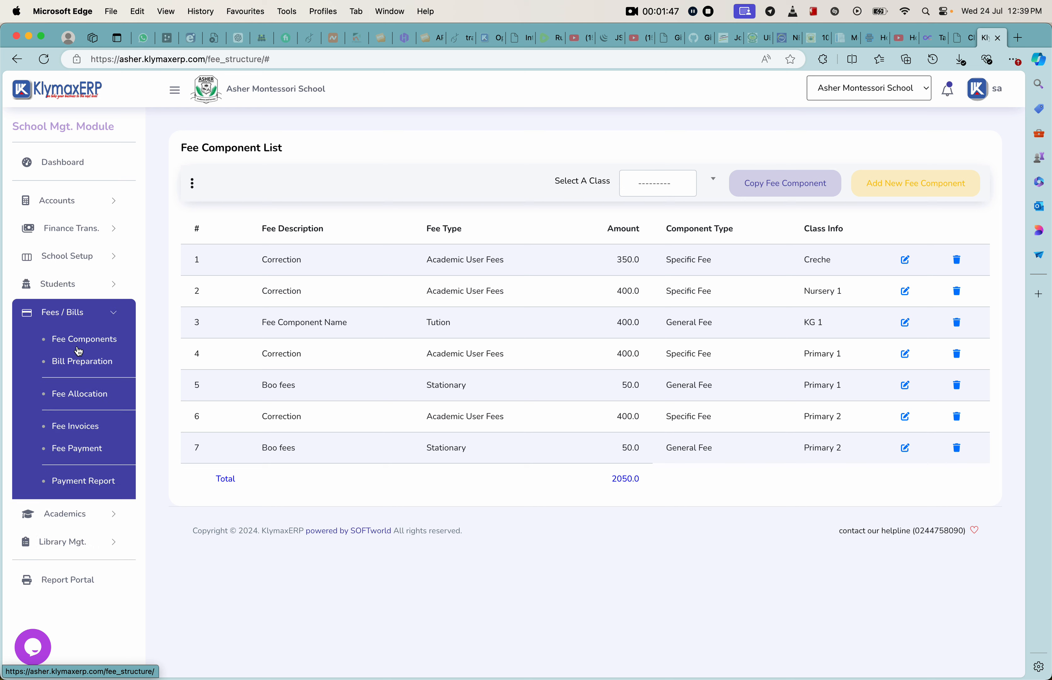
click(83, 368)
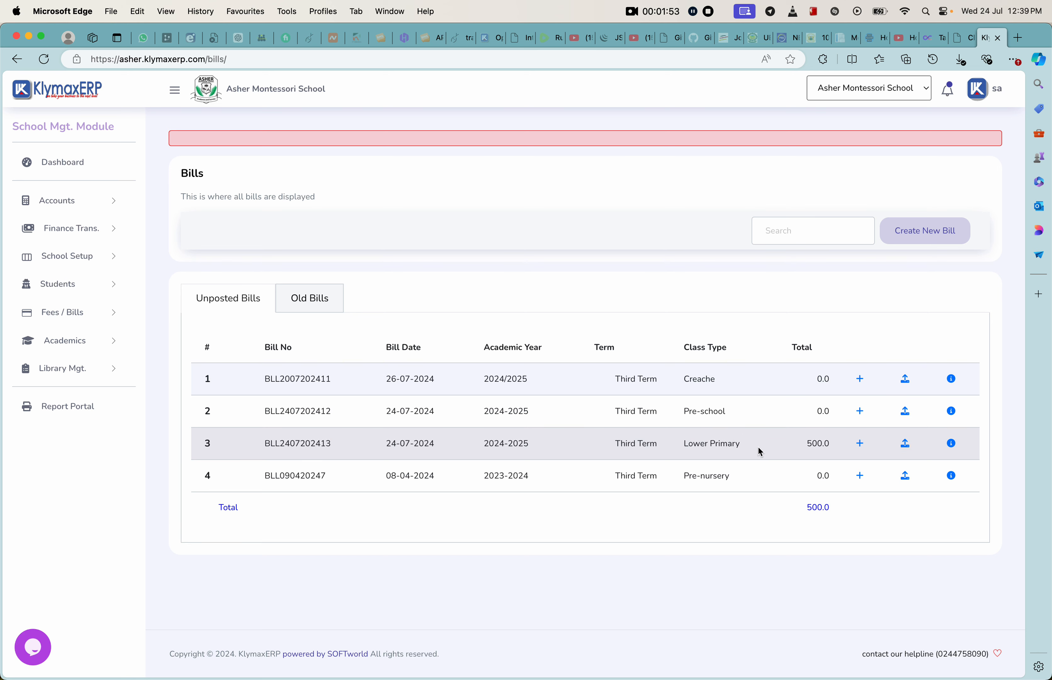
click(860, 447)
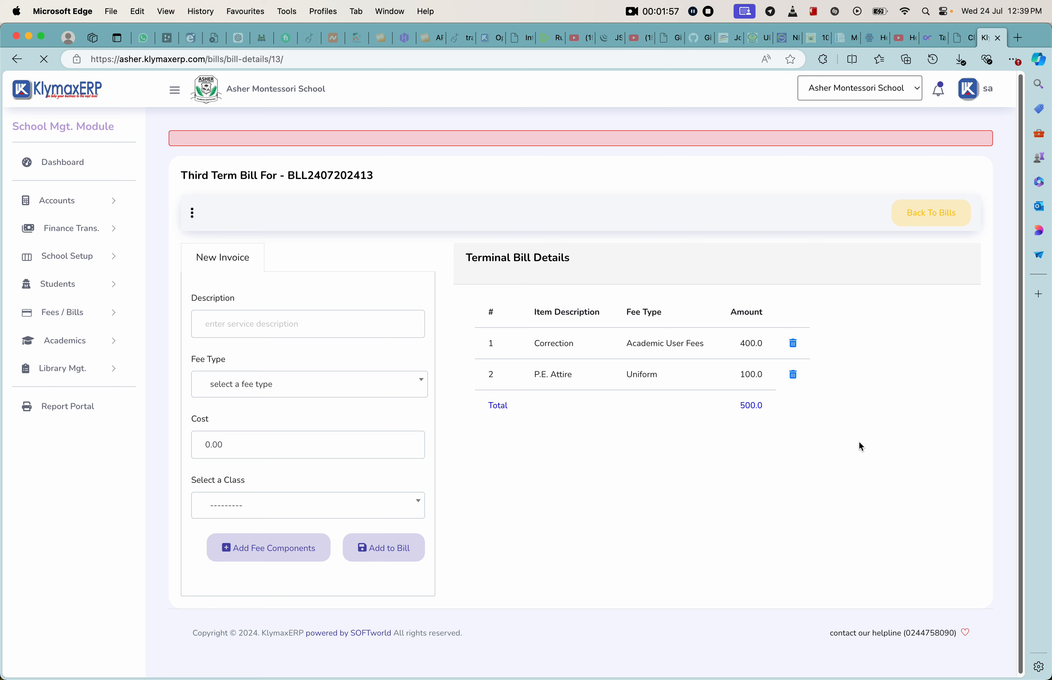
Step: Delete the P.E. Attire and Correction items from the Lower Primary bill
click(792, 375)
click(617, 123)
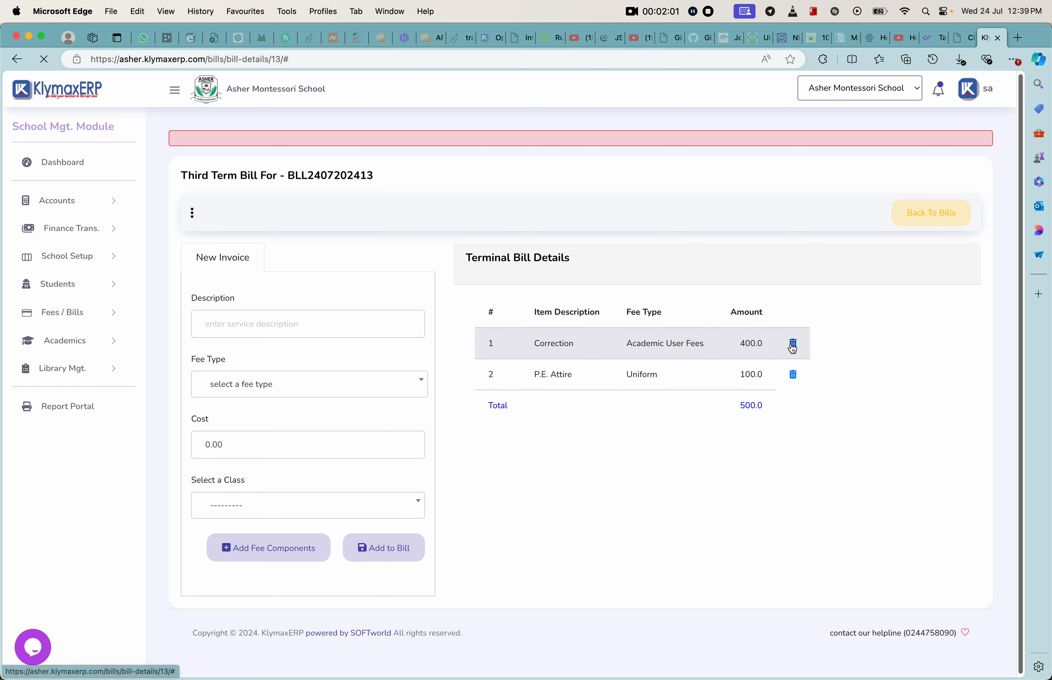
click(793, 380)
click(619, 125)
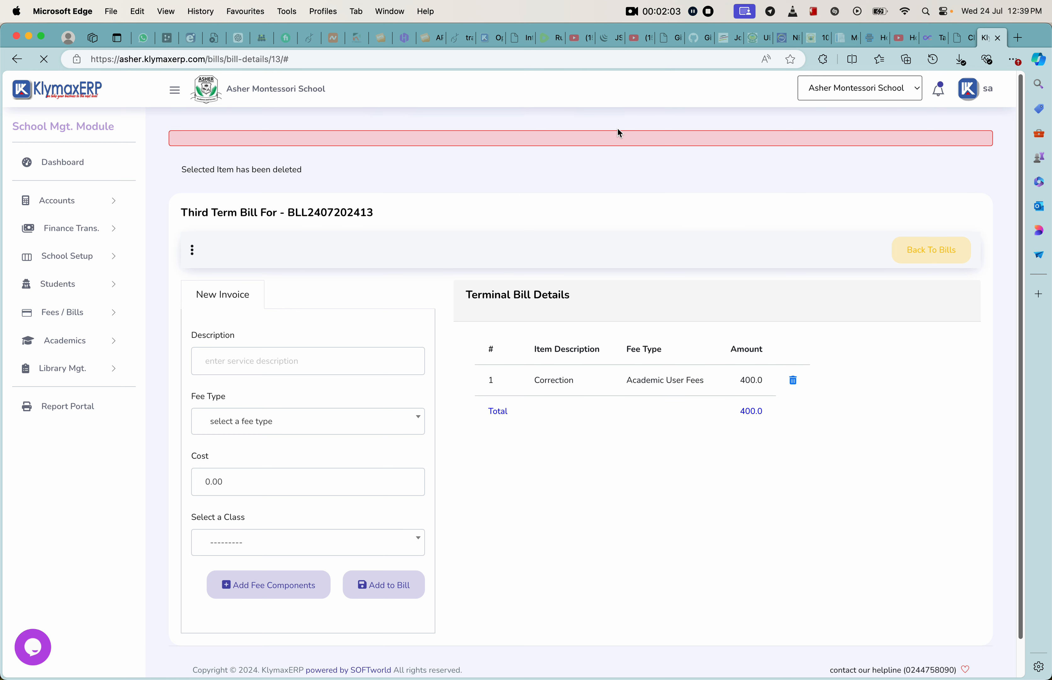
Step: Add the Primary 1 fee components to the Lower Primary bill
scroll(420, 389, down, 1)
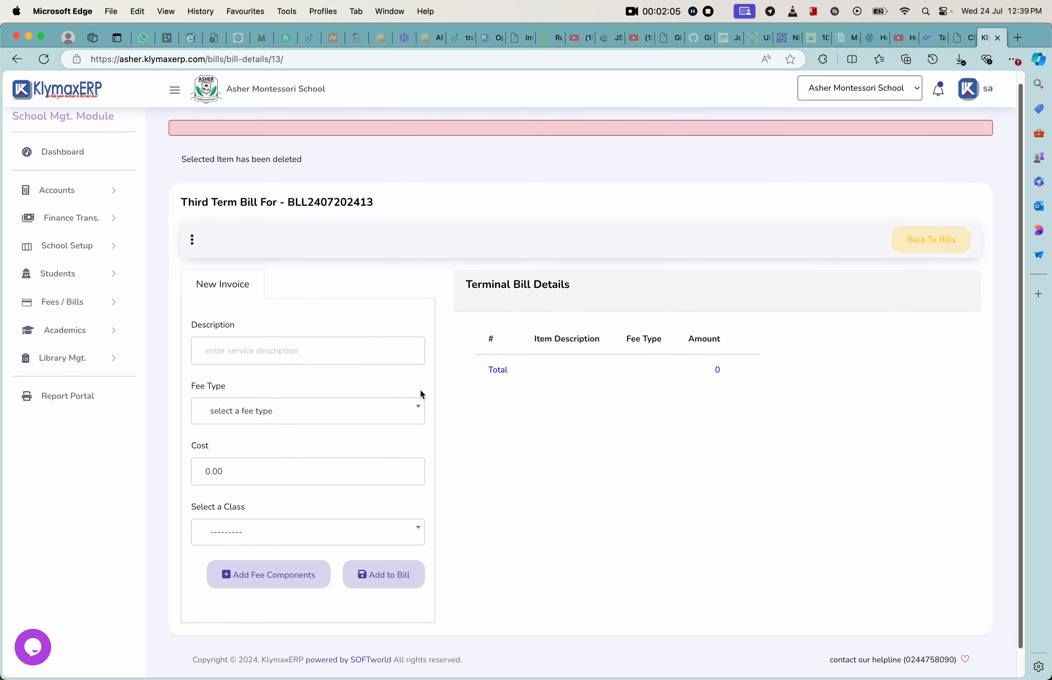
click(260, 529)
scroll(245, 615, down, 3)
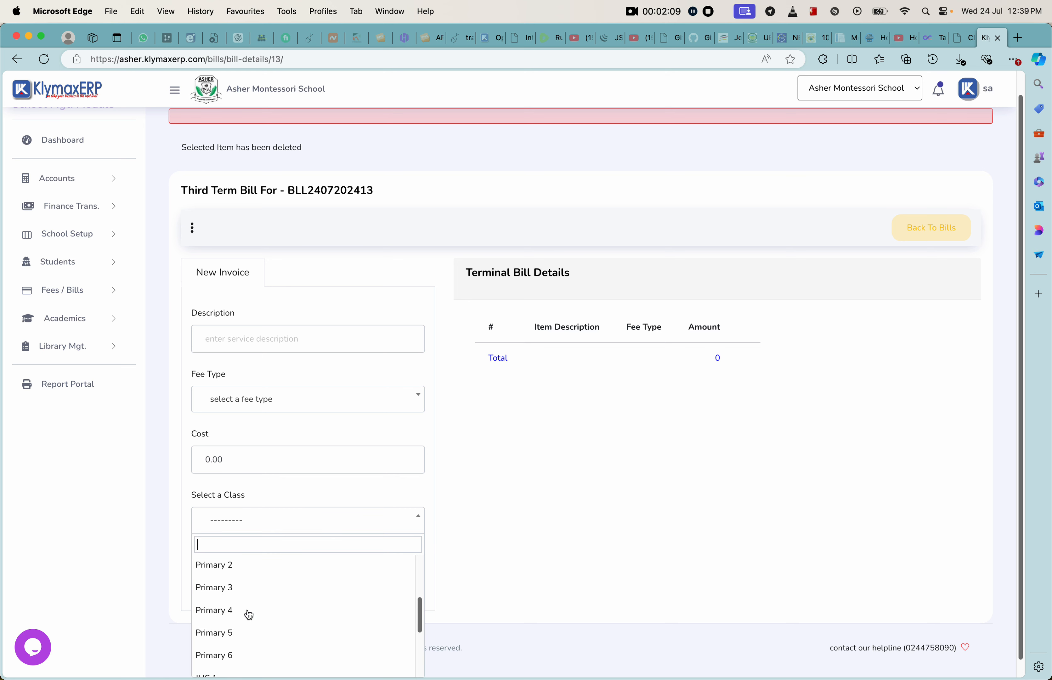
scroll(248, 588, up, 2)
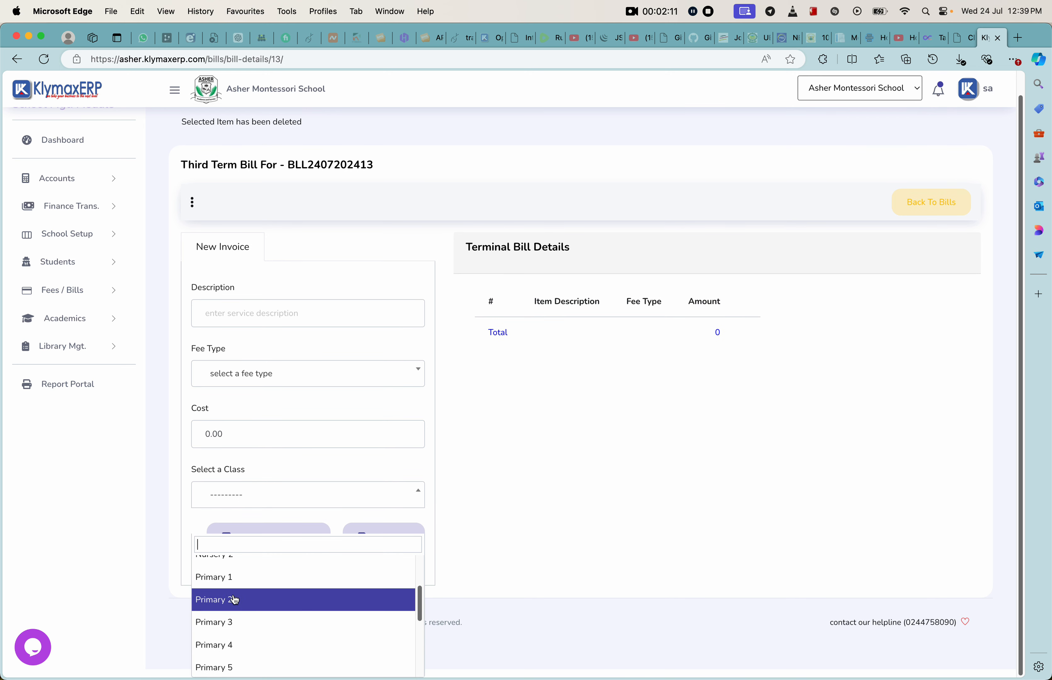
click(380, 470)
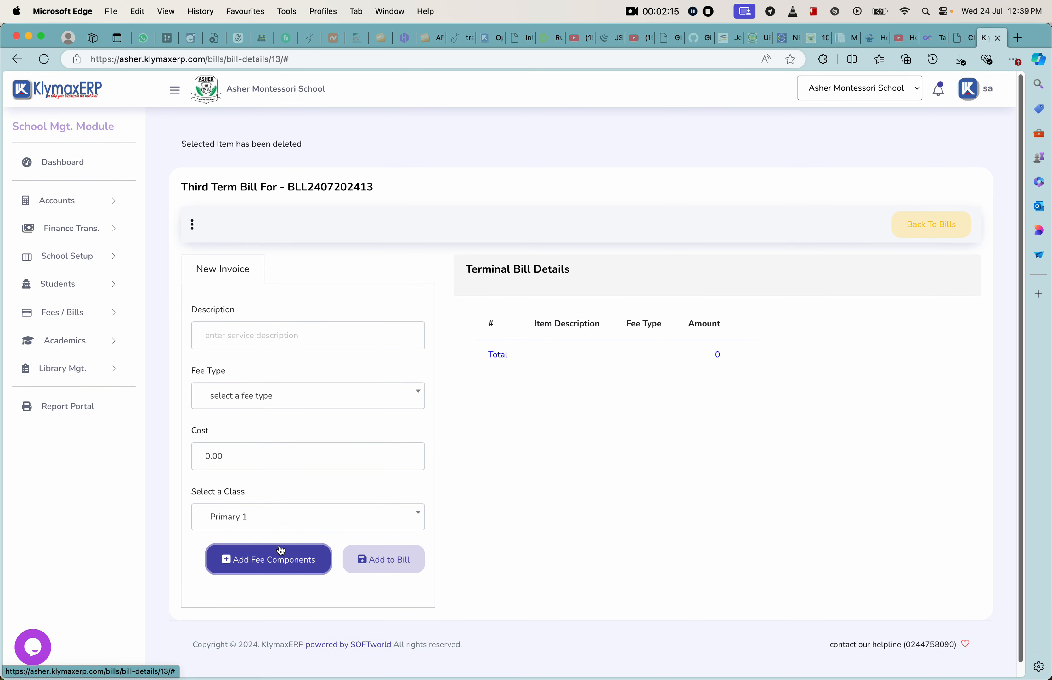
click(281, 550)
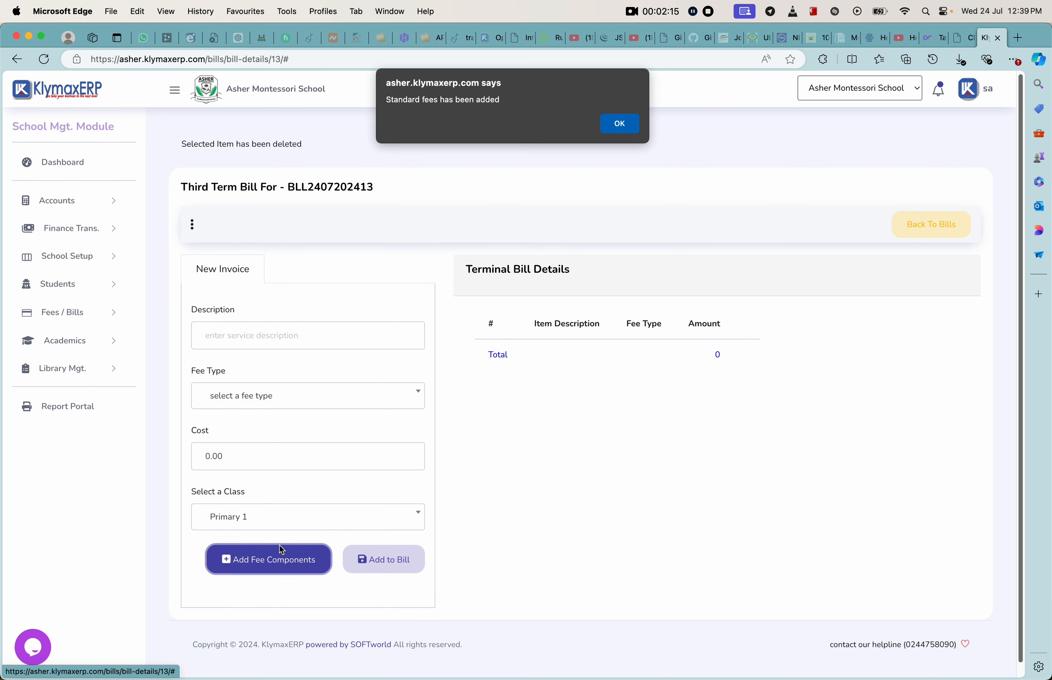
click(619, 124)
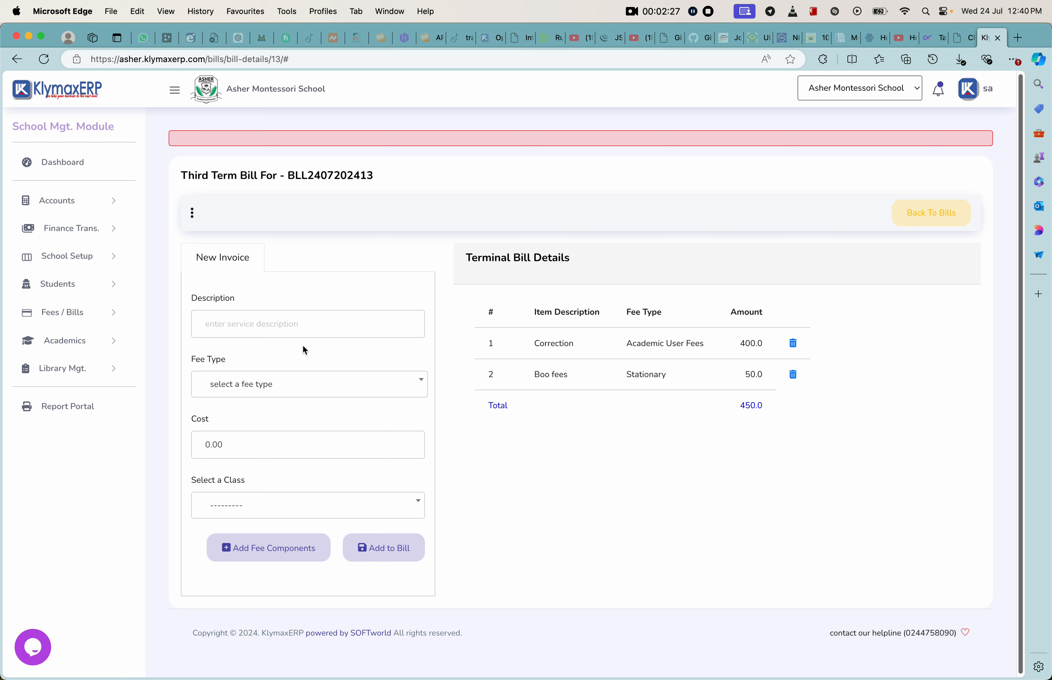
Step: Add a Medical Fee item with fee type Medicals and cost 100 to the Lower Primary bill
click(285, 331)
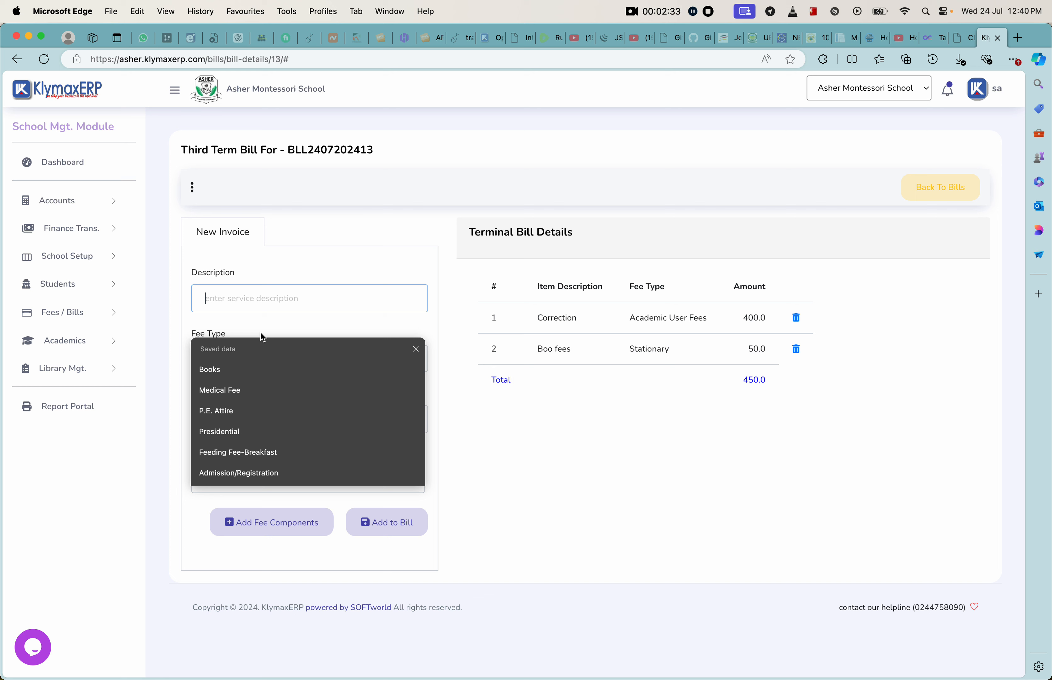
click(234, 391)
click(252, 364)
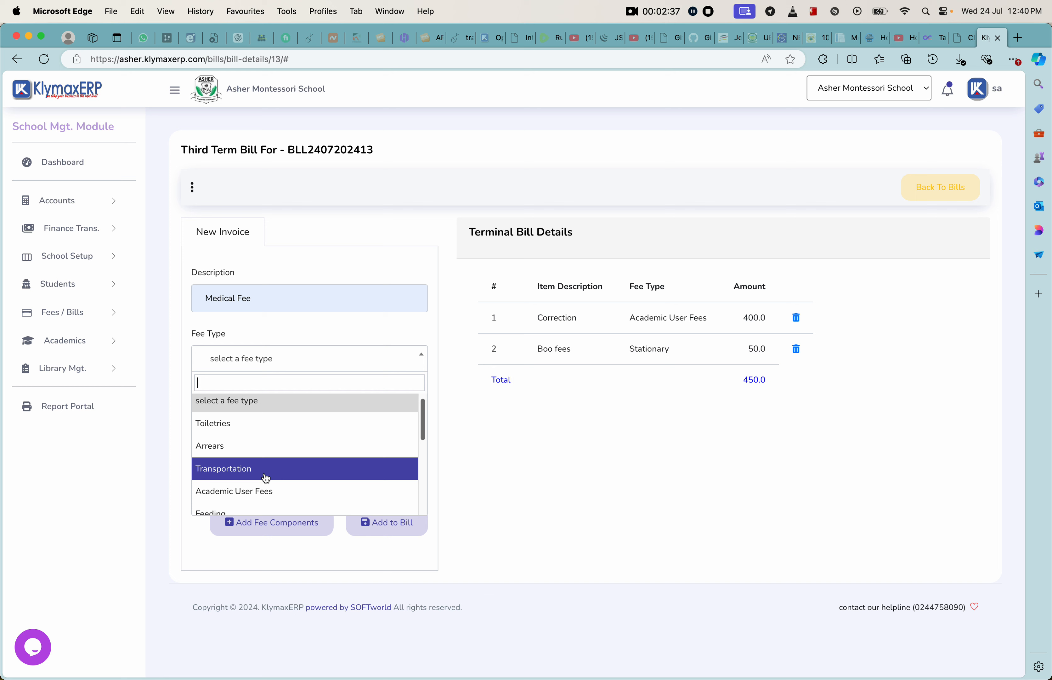
scroll(266, 475, down, 3)
scroll(266, 476, down, 5)
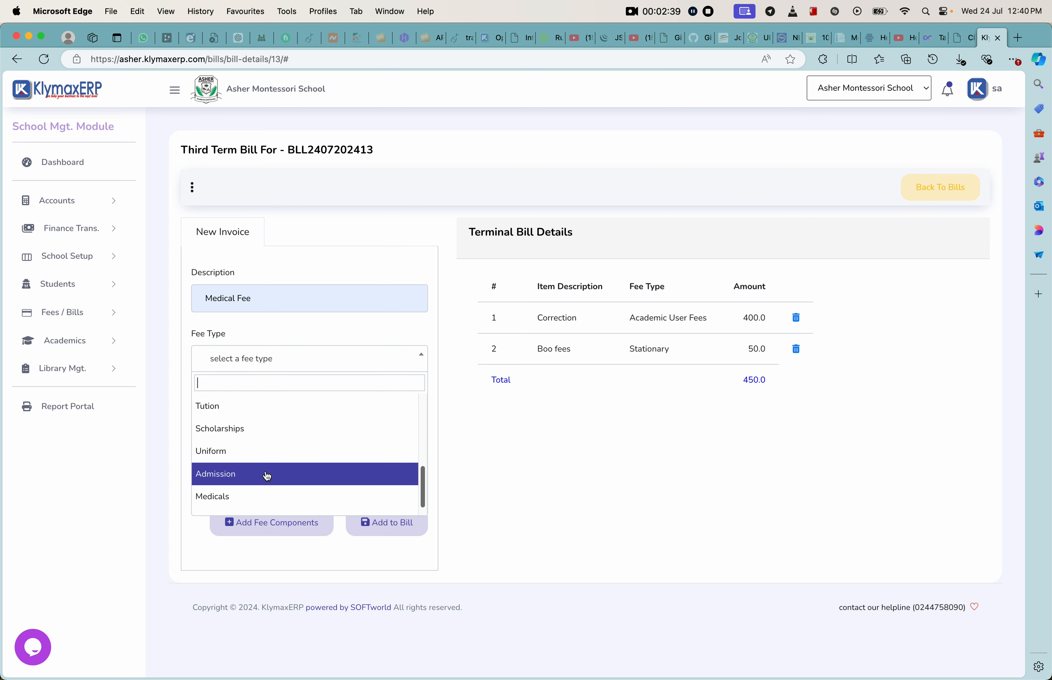
click(267, 476)
key(Tab)
text(100)
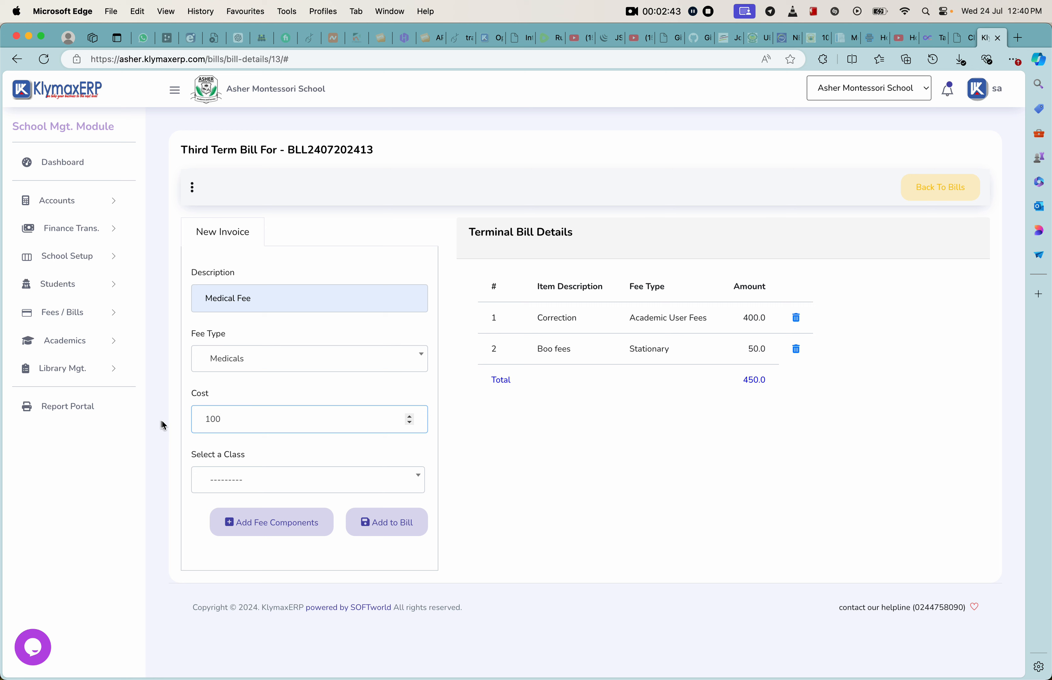
click(250, 485)
click(339, 445)
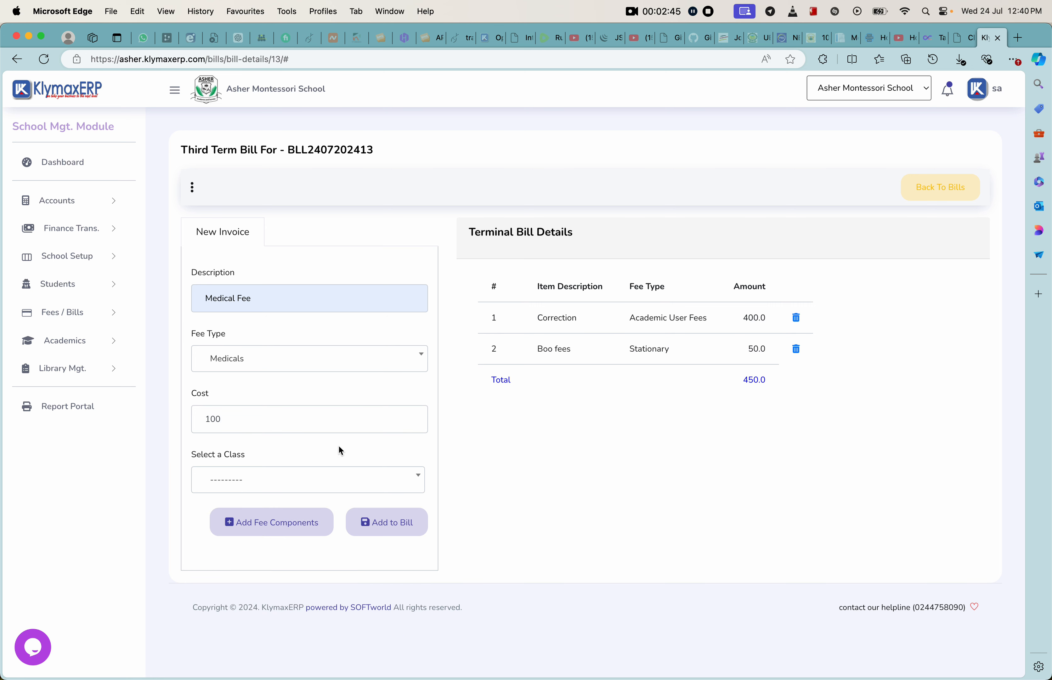
click(395, 524)
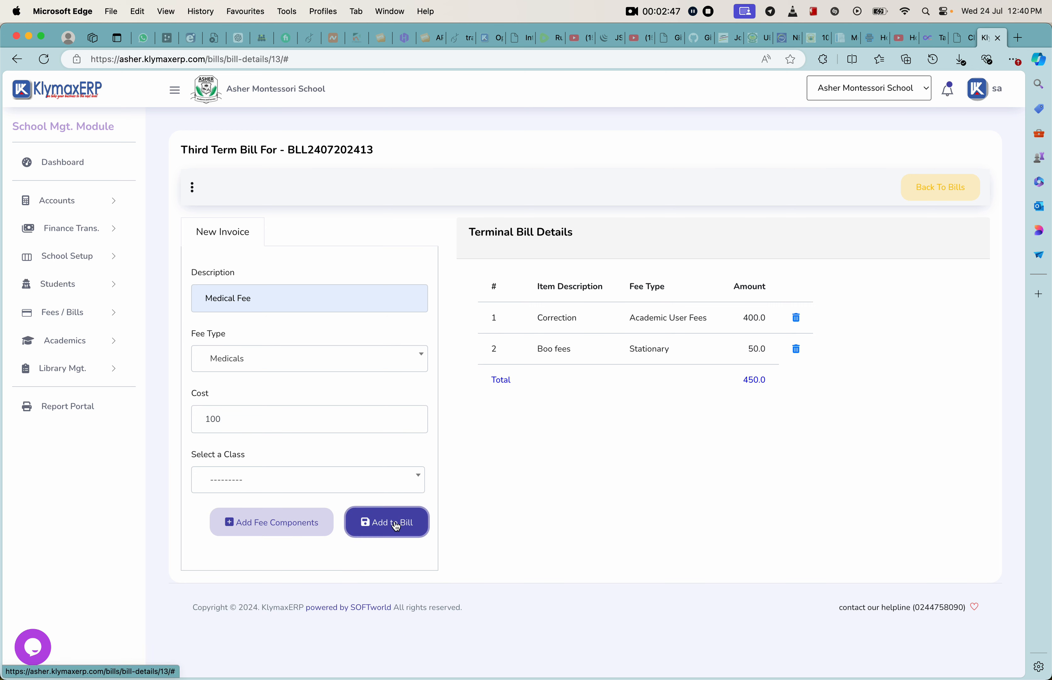
click(622, 126)
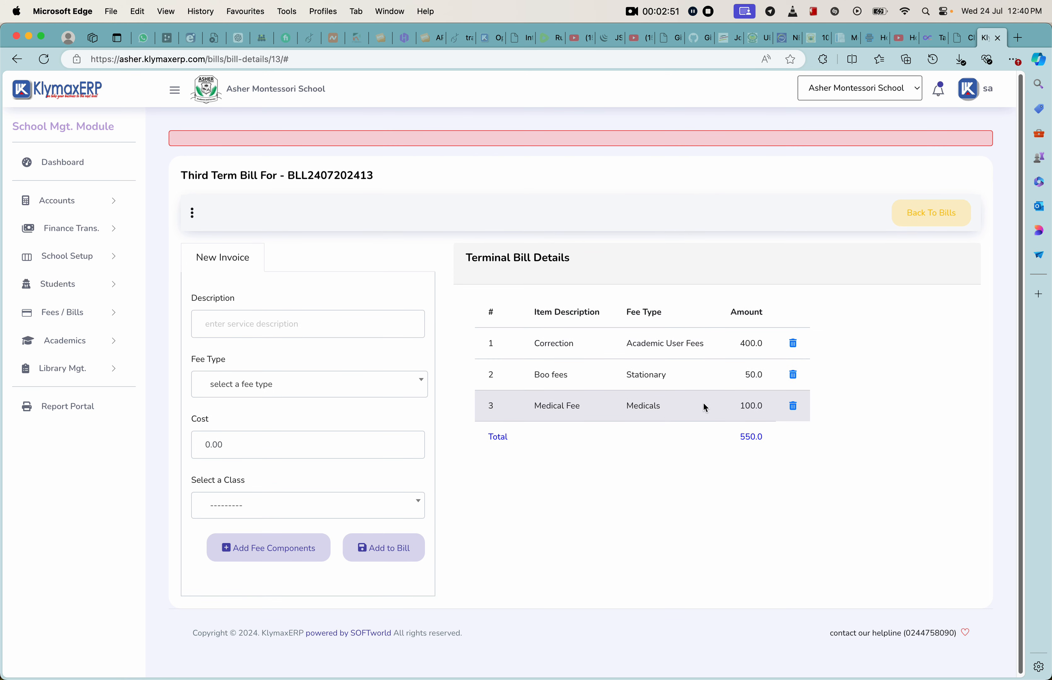
Step: Return to the bills list and check the Lower Primary bill's total
click(929, 214)
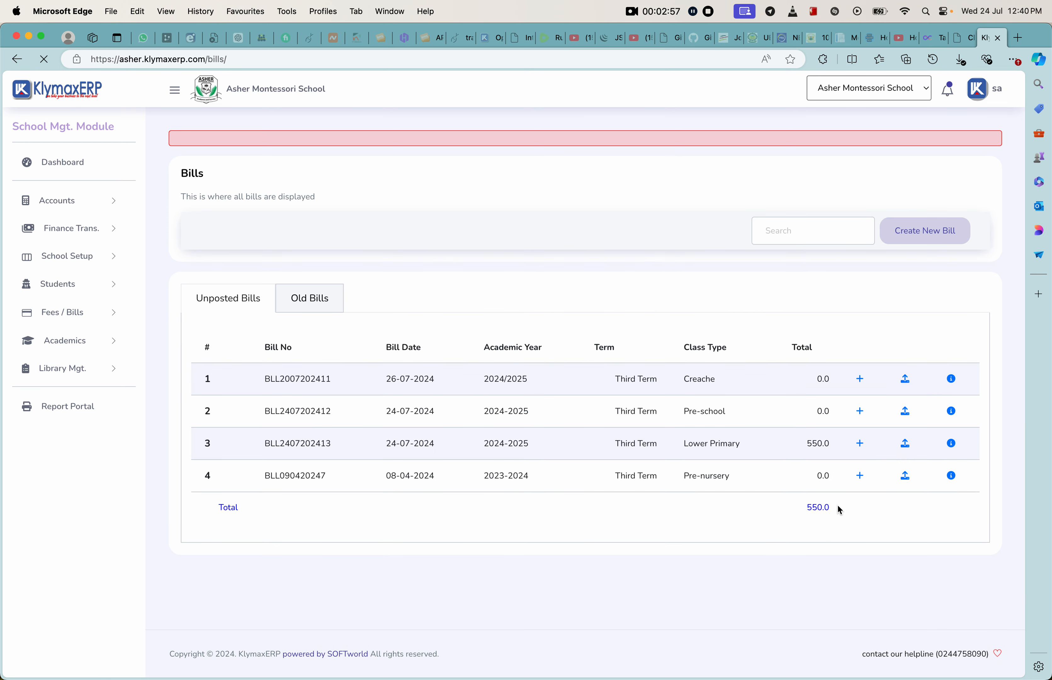
drag(808, 444, 826, 443)
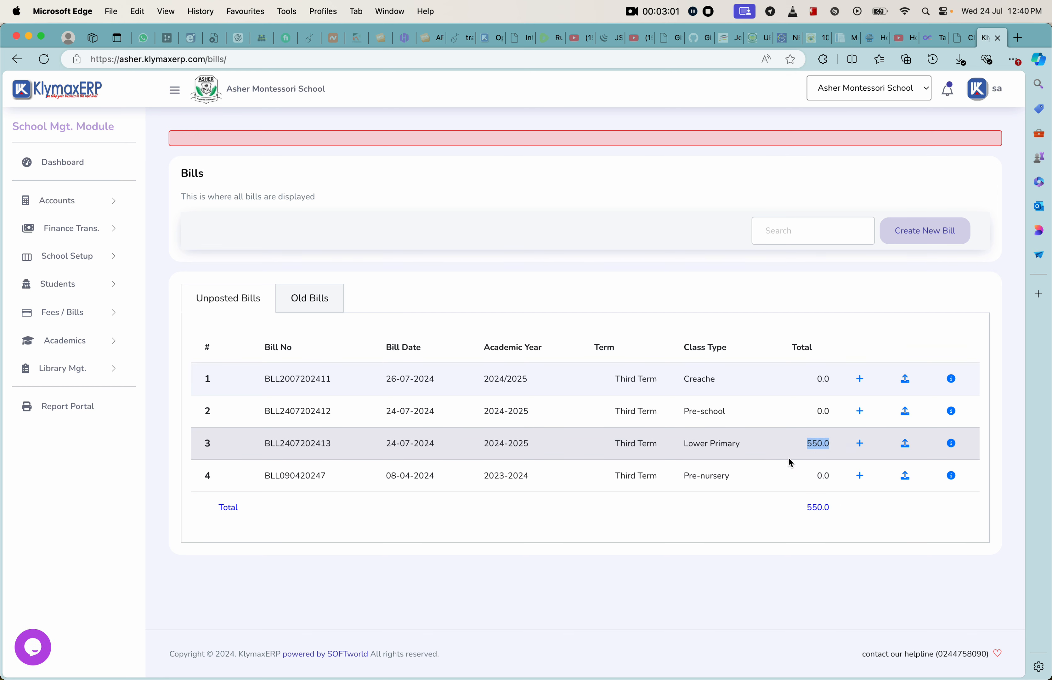
click(861, 460)
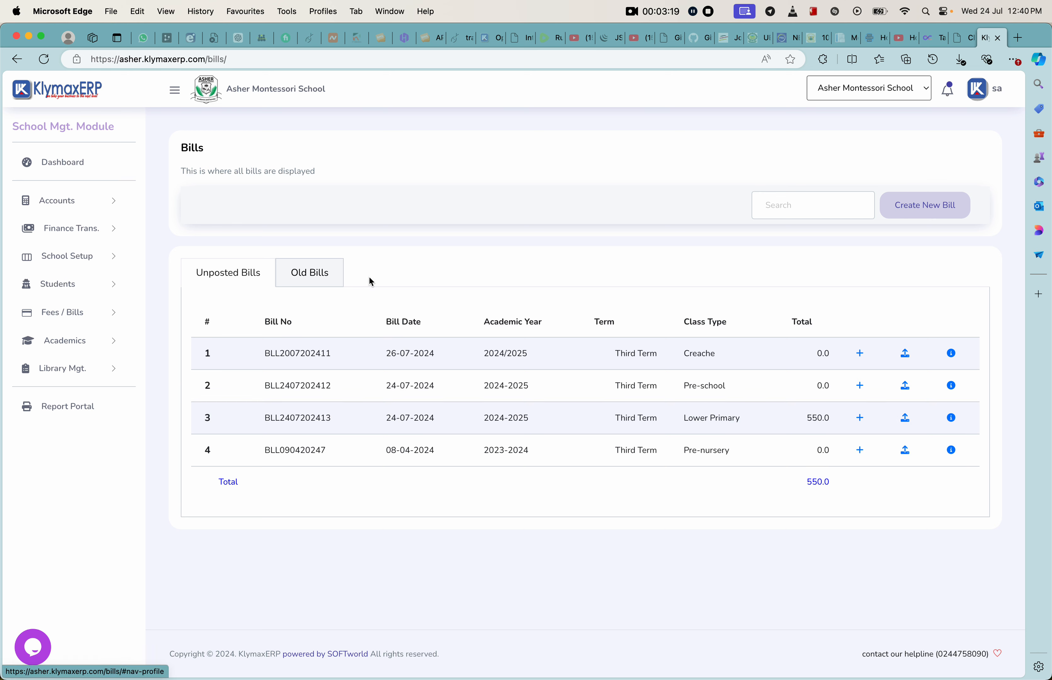
Step: View the footer message of the Lower Primary bill and close it without saving
click(951, 418)
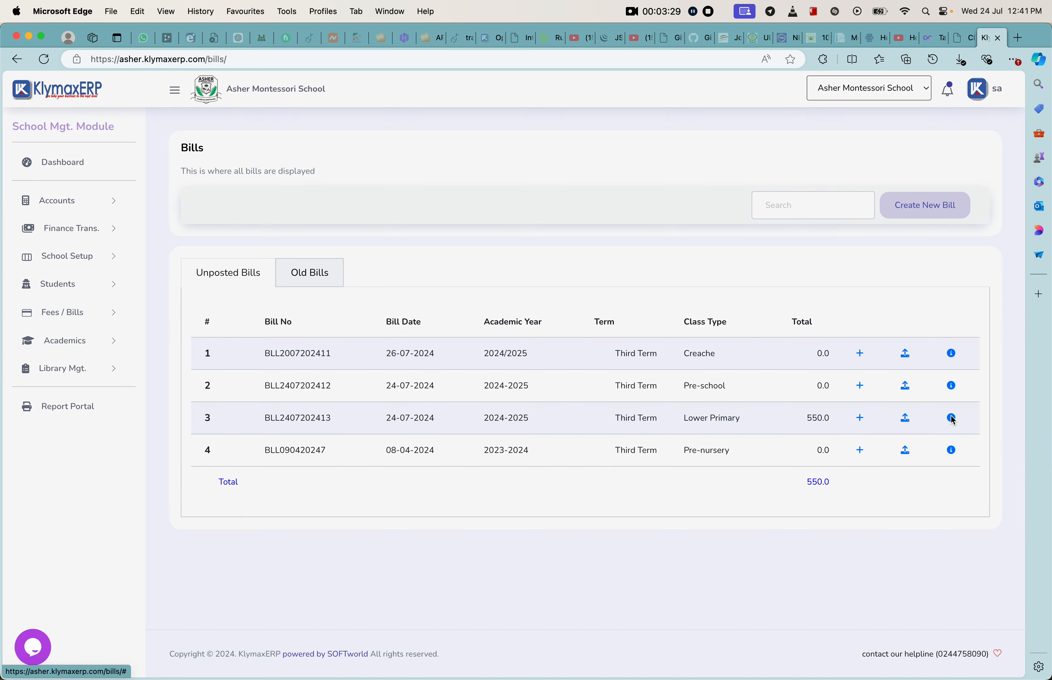
drag(426, 237, 401, 246)
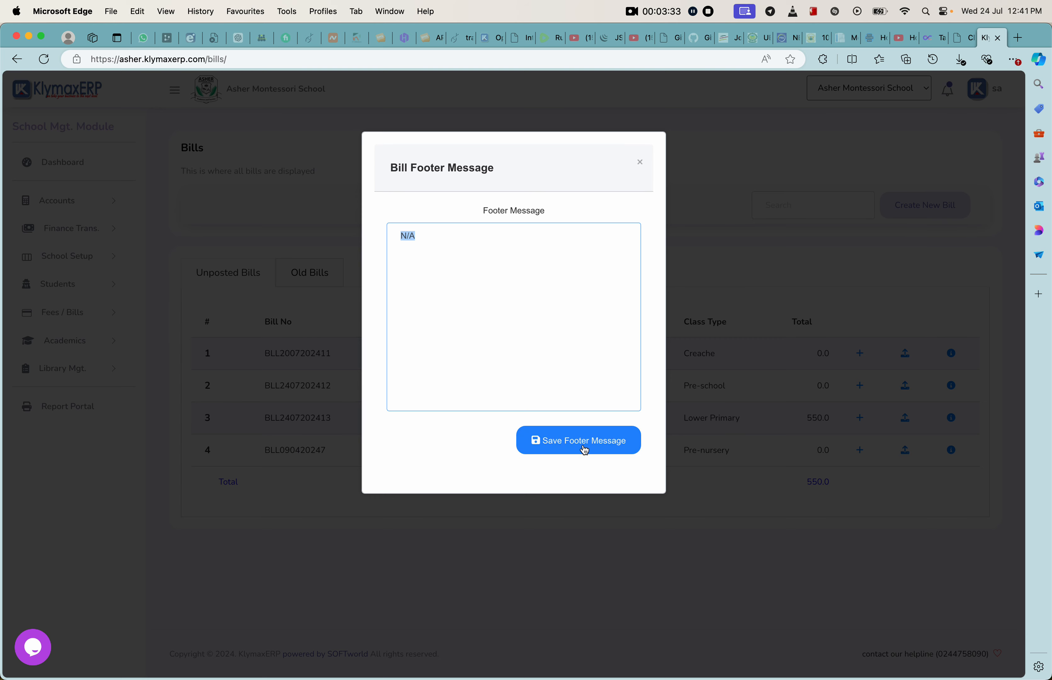
click(641, 165)
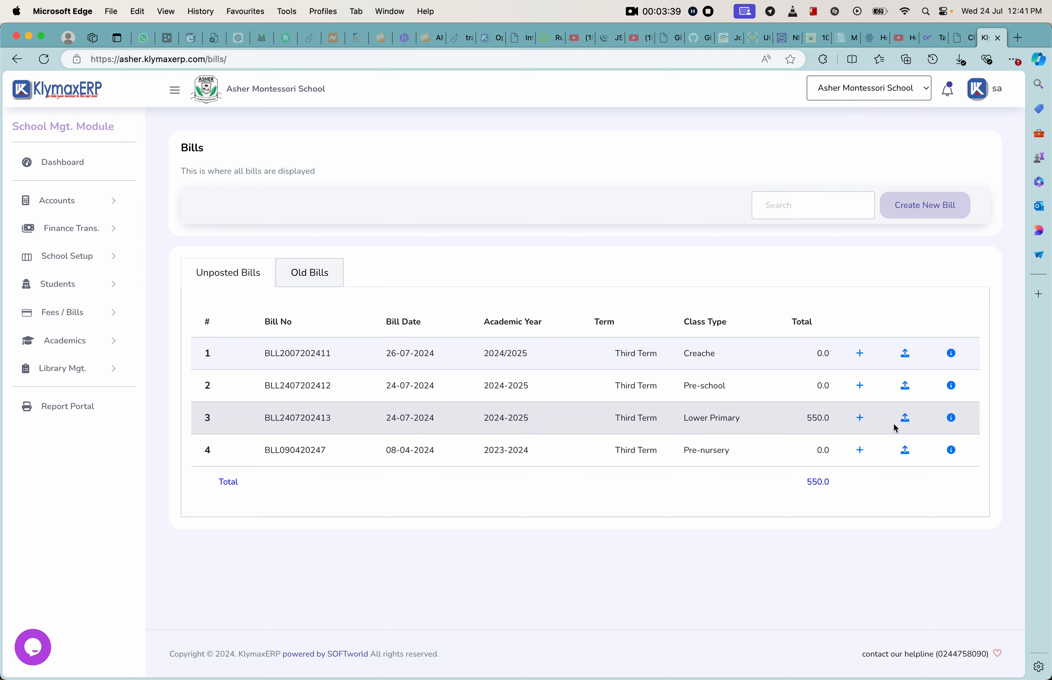
Step: Review the old bills and return to the unposted bills
click(327, 276)
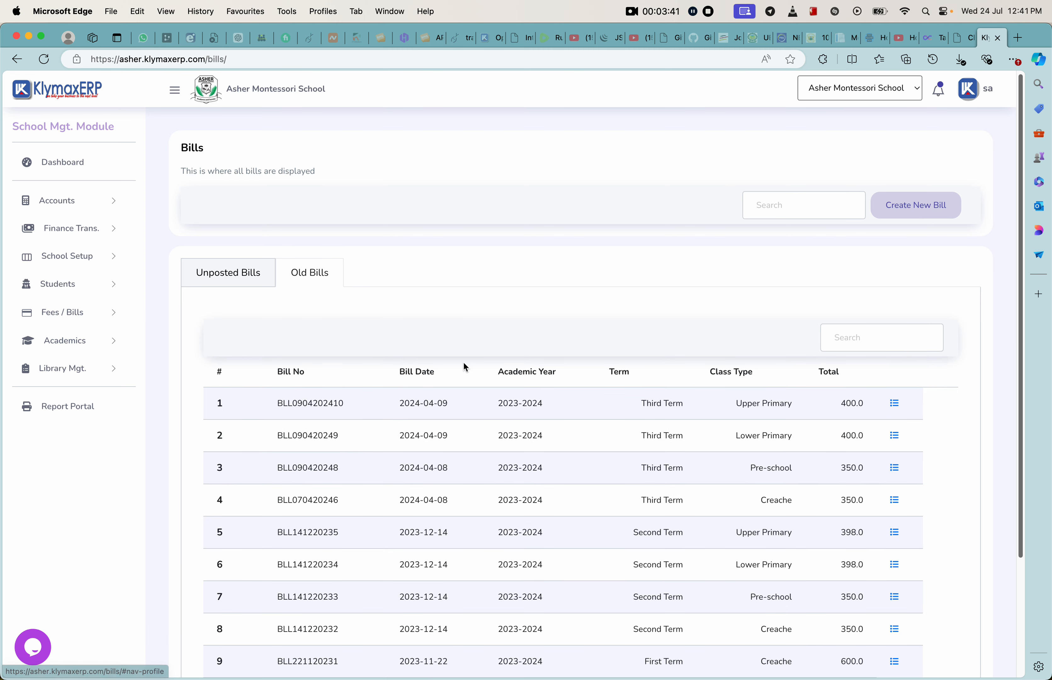
scroll(710, 460, down, 3)
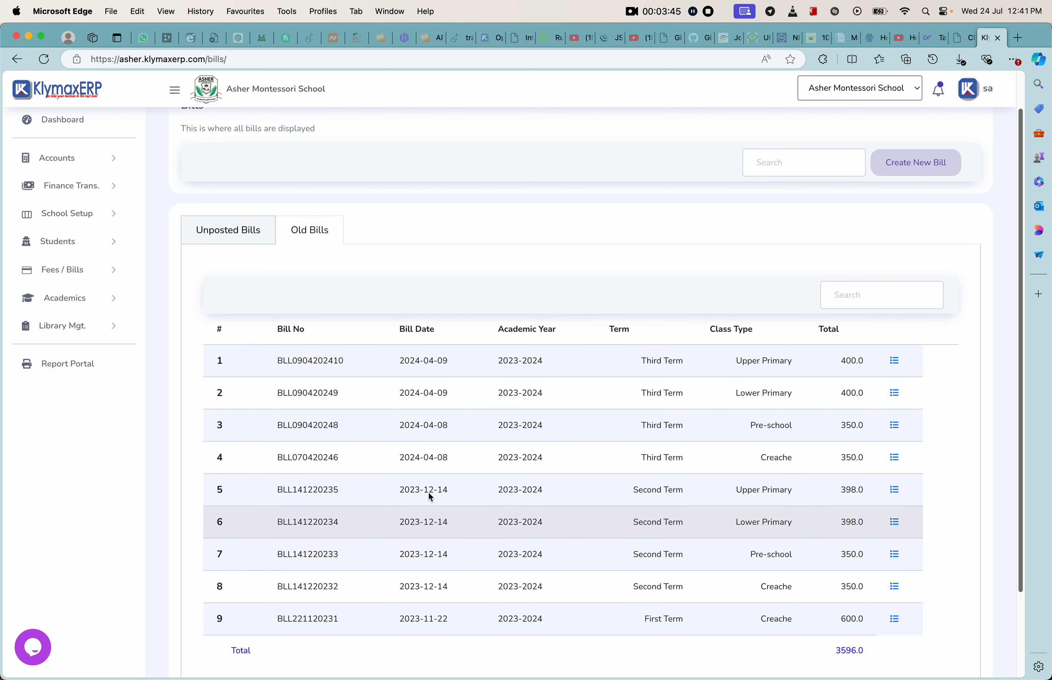
click(248, 232)
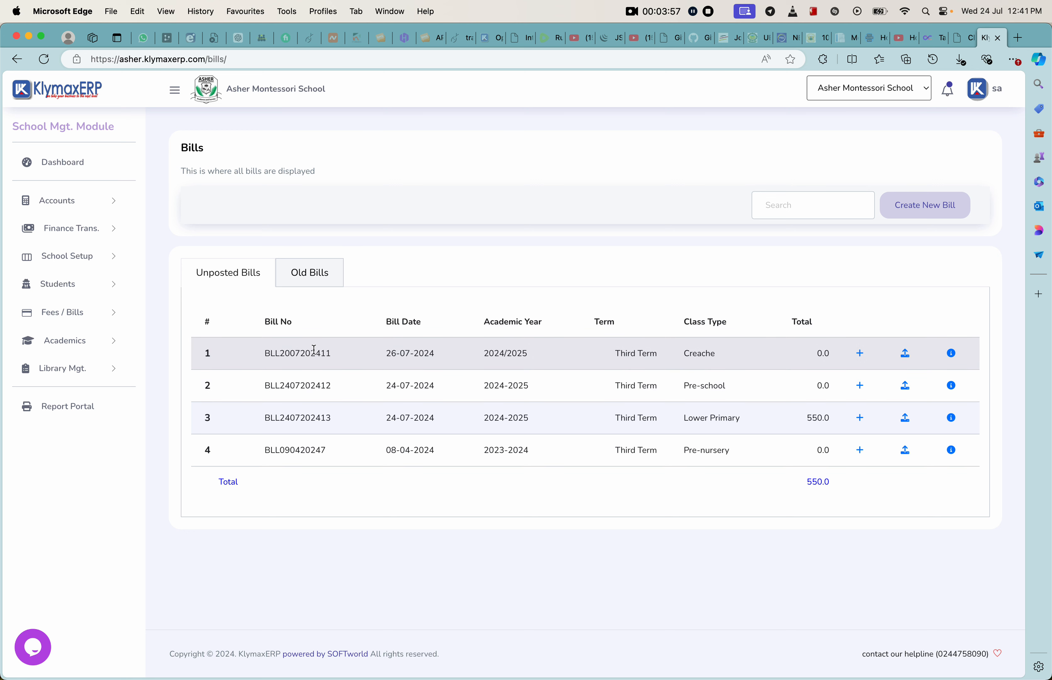
Step: Open the Fee Allocation page for assigning other fee components to students
click(72, 315)
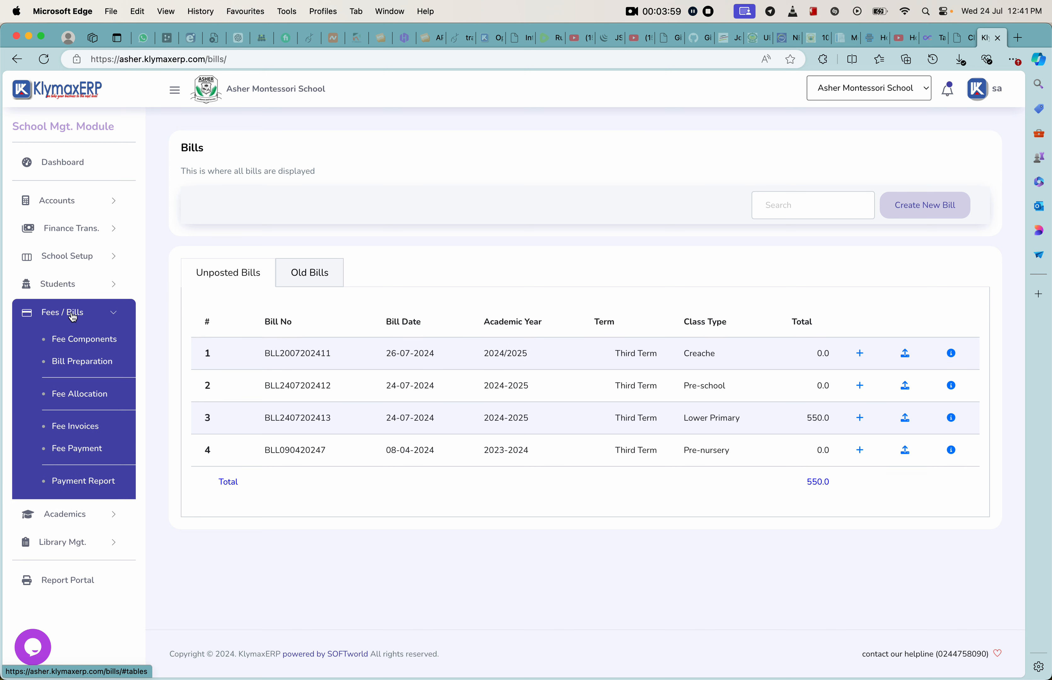
click(83, 399)
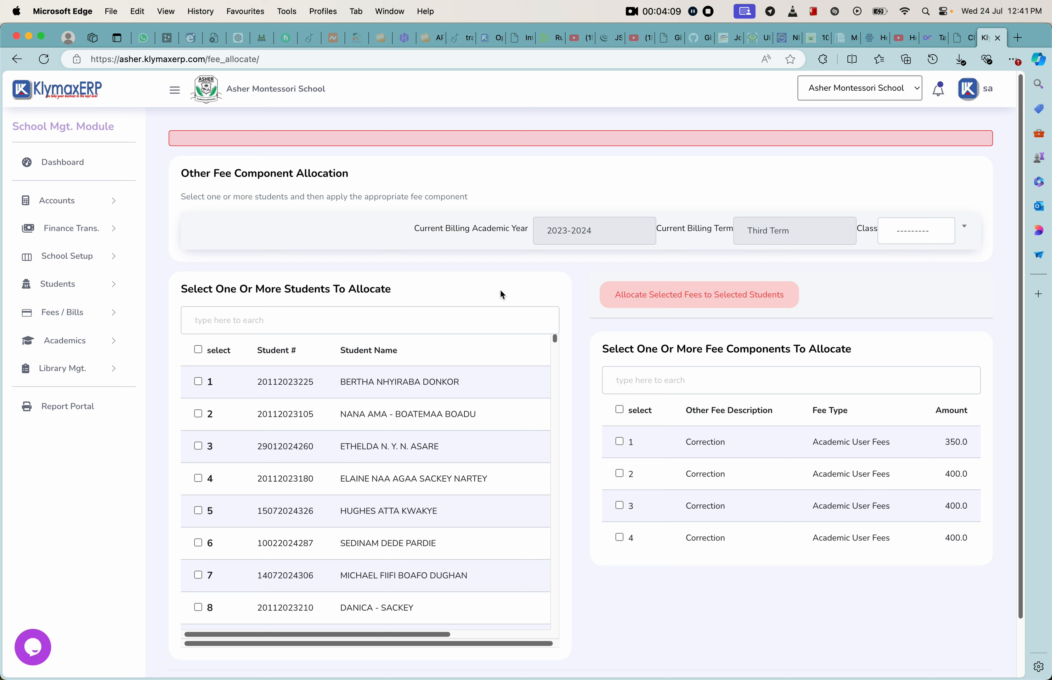
click(226, 320)
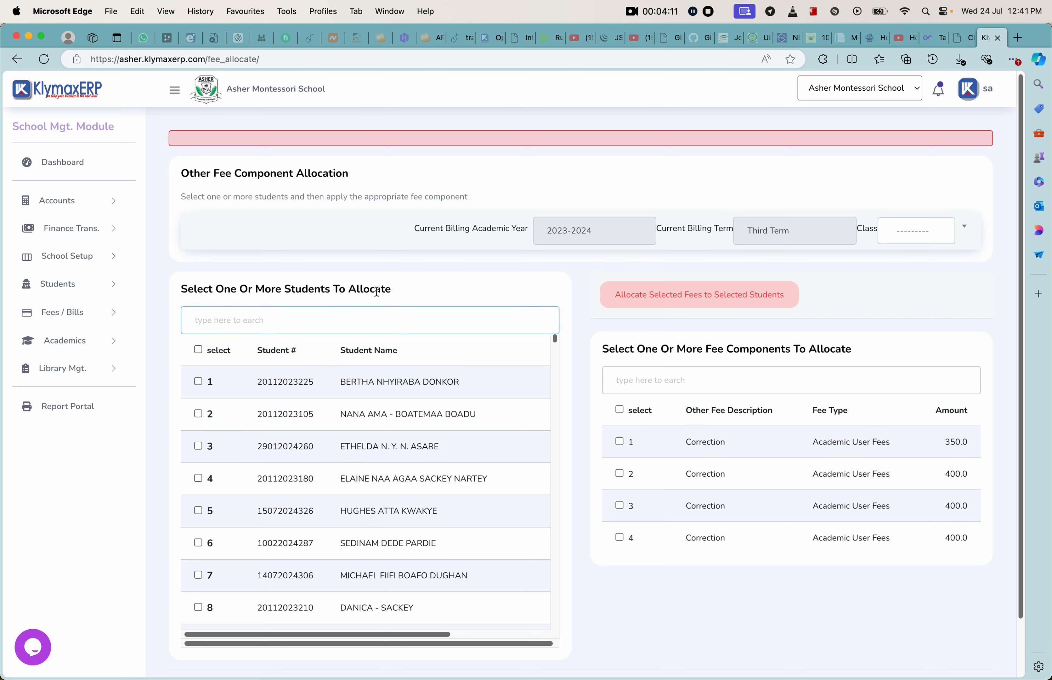
click(198, 382)
click(199, 414)
click(202, 451)
Step: Load the Primary 1 students and fee components for allocation
click(908, 209)
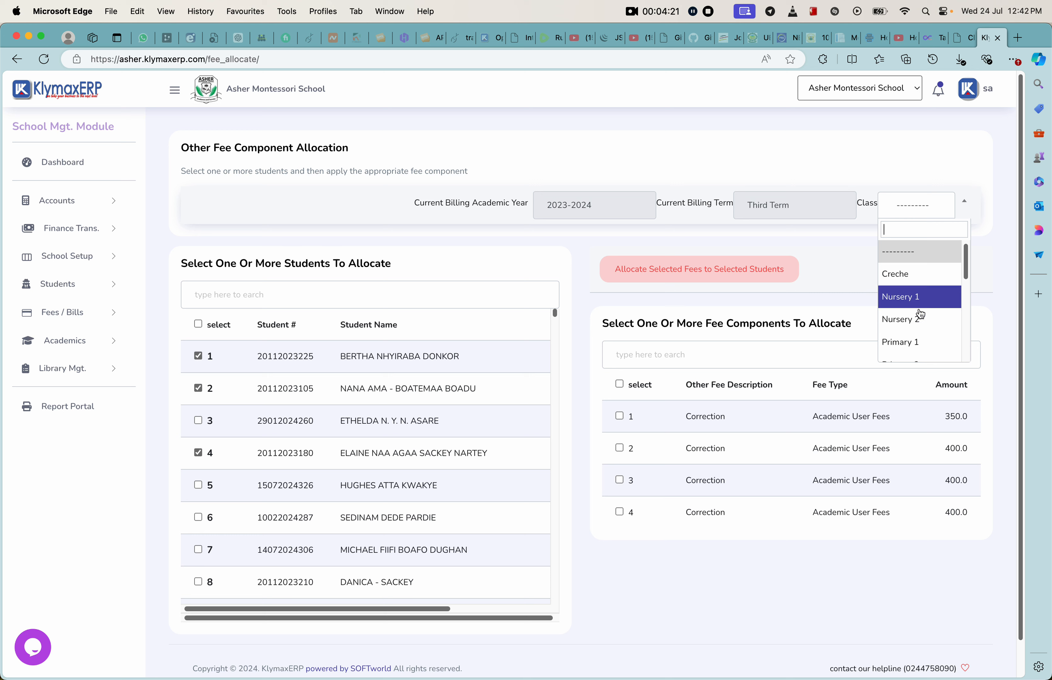
click(914, 342)
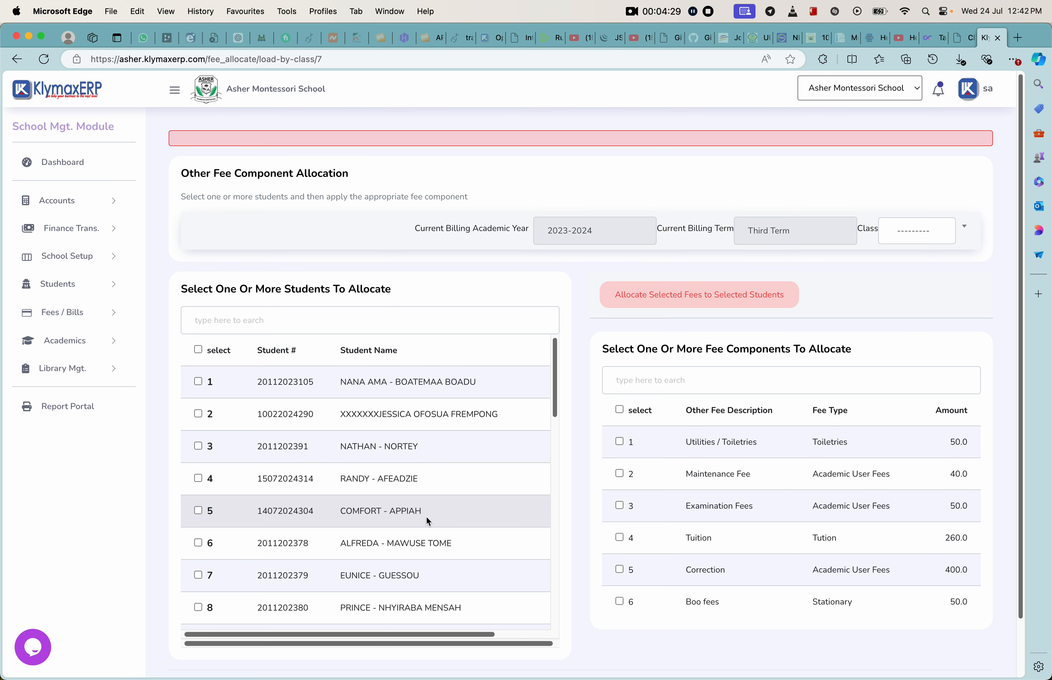
scroll(721, 474, down, 3)
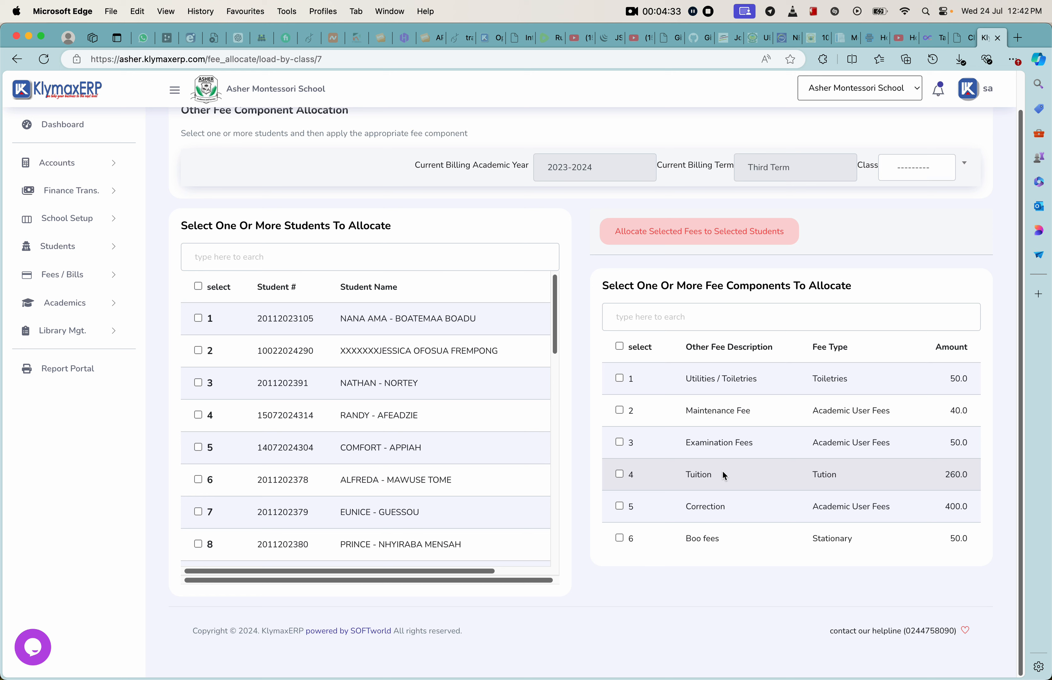
Step: Select the first three Primary 1 students and the Utilities / Toiletries, Maintenance Fee and Examination Fees components for allocation
click(198, 318)
click(198, 351)
click(198, 383)
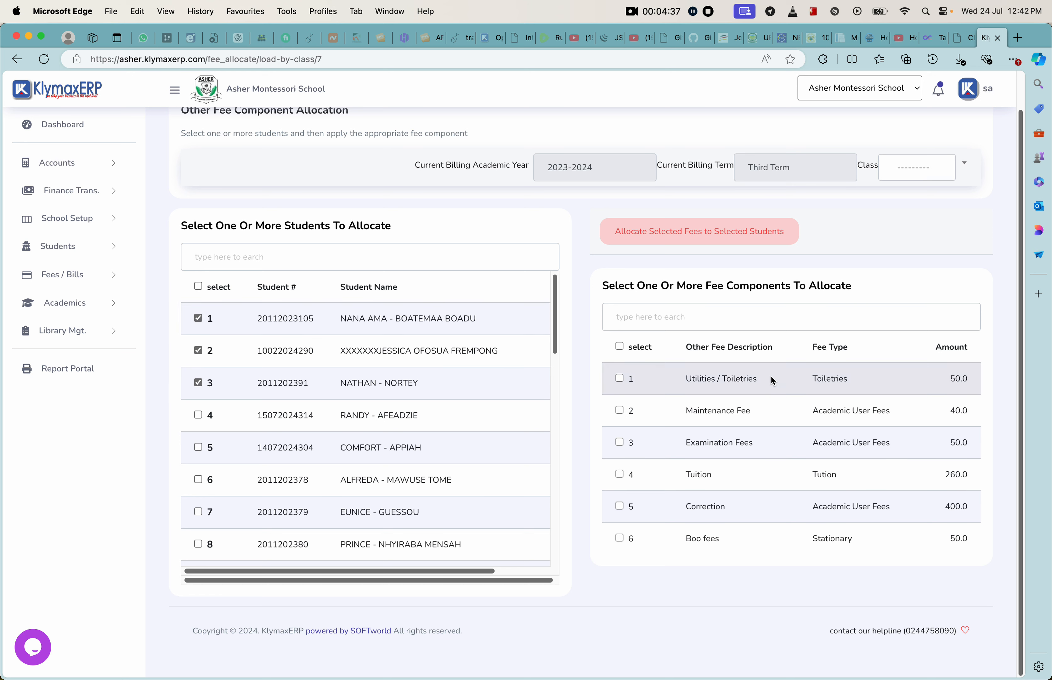
click(619, 378)
click(619, 410)
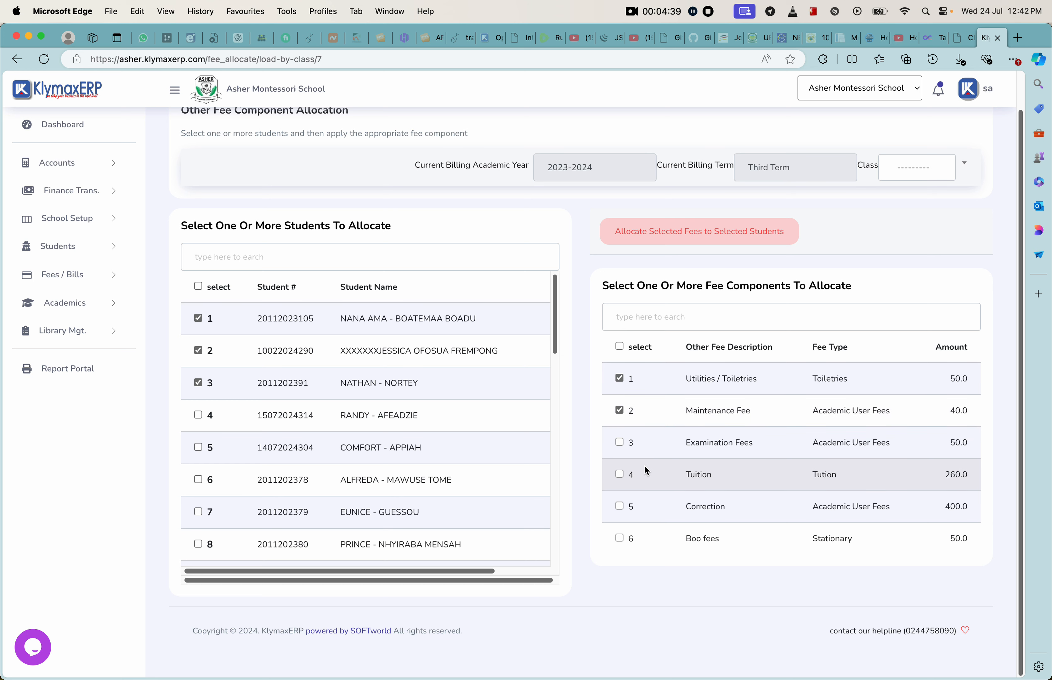
click(619, 442)
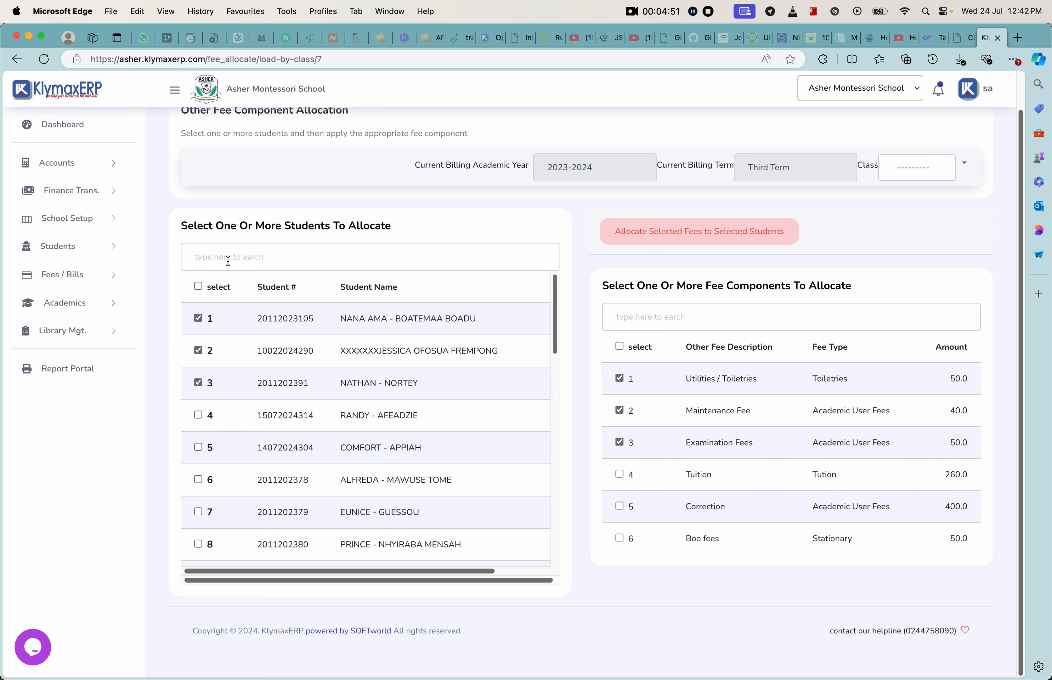
Step: Go to Fee Invoices and list the invoices for Primary 1
click(73, 274)
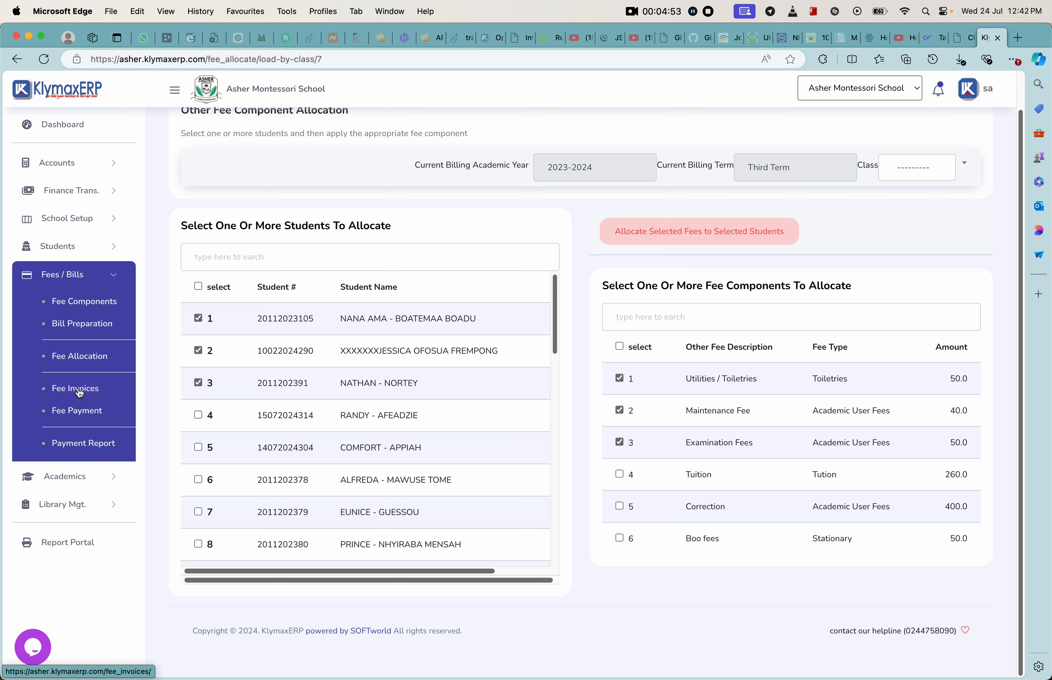
click(81, 391)
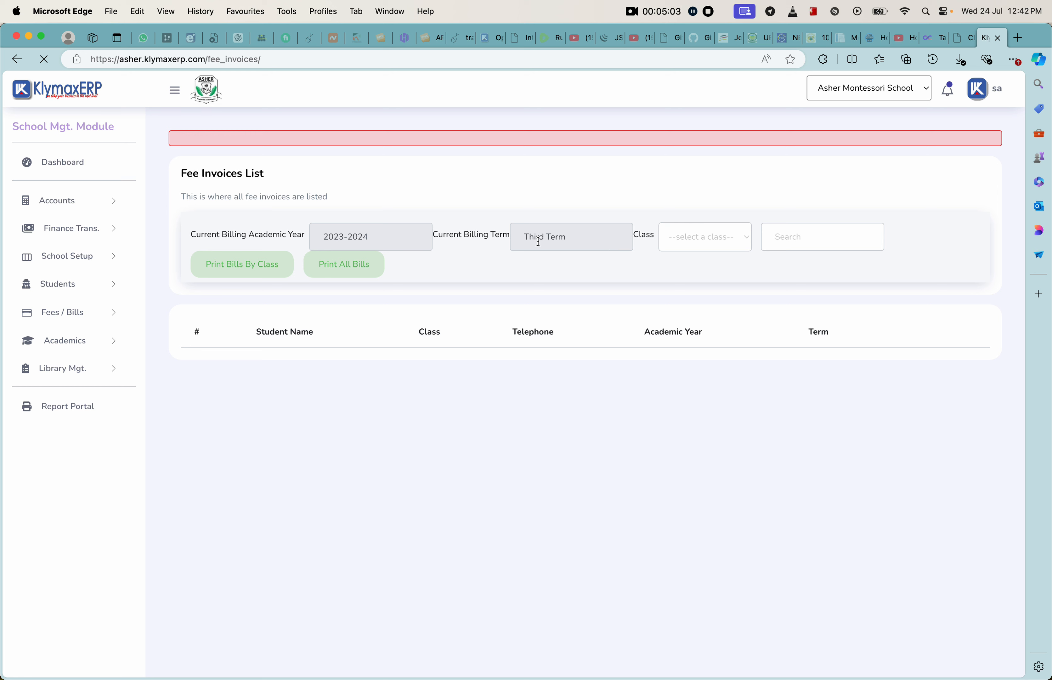
click(707, 245)
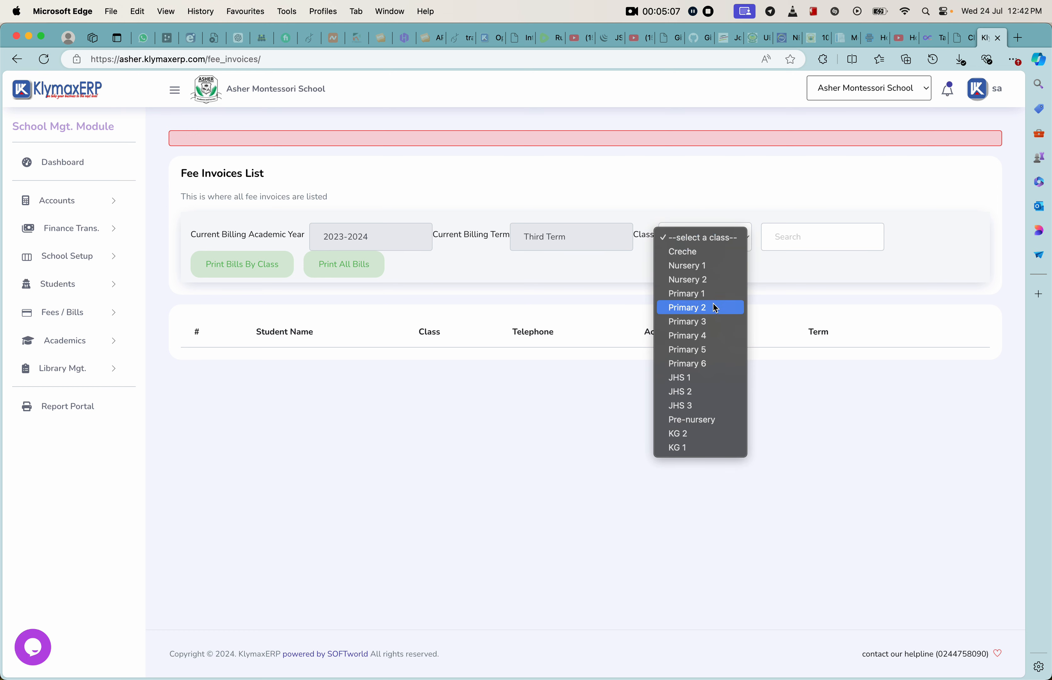
click(698, 294)
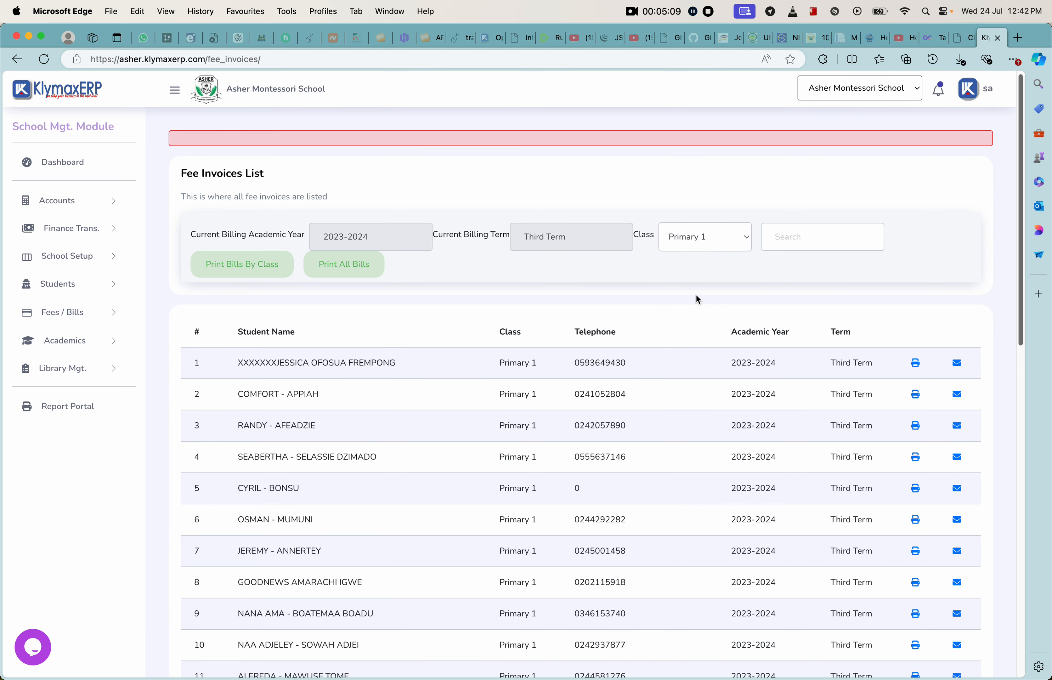
Step: Preview the printable bill of the first listed Primary 1 student and close it
scroll(580, 371, down, 1)
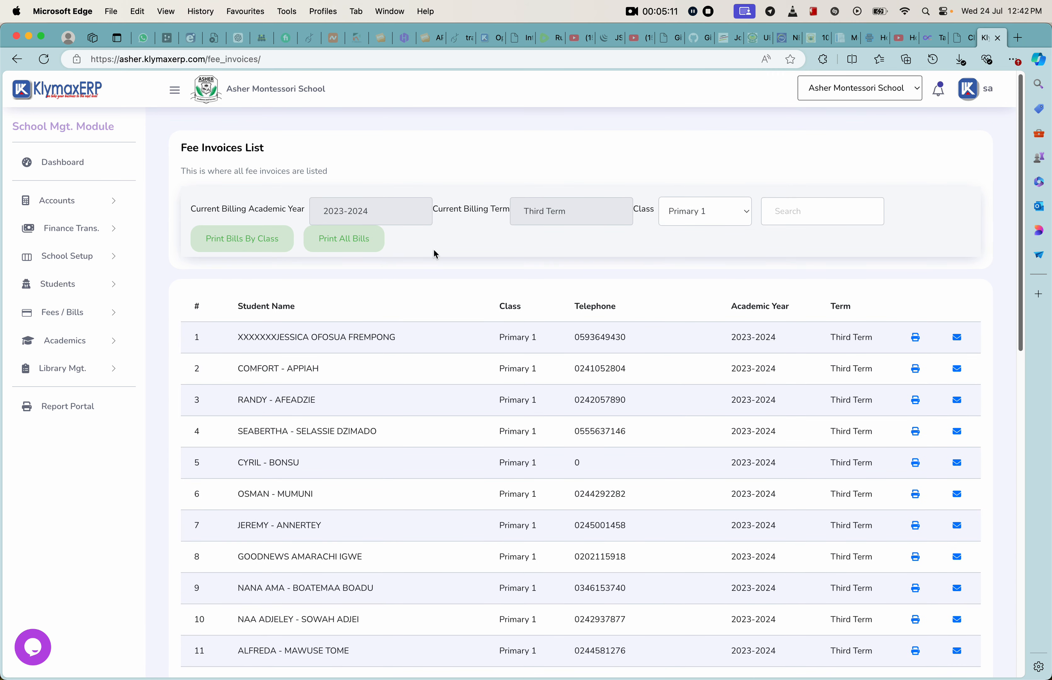
click(916, 337)
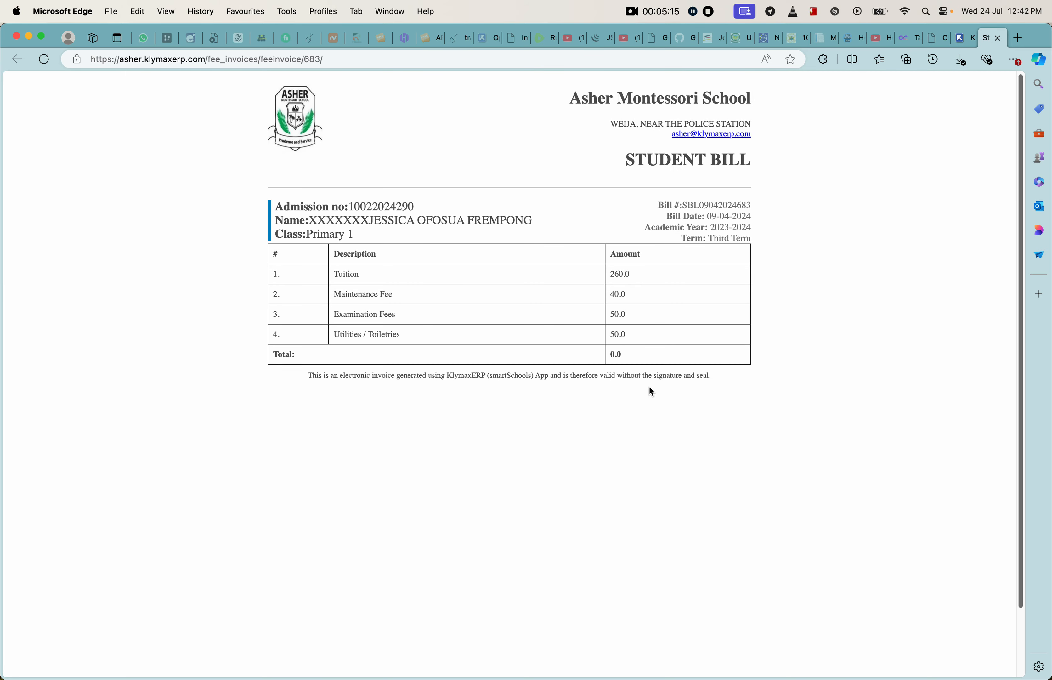
click(998, 38)
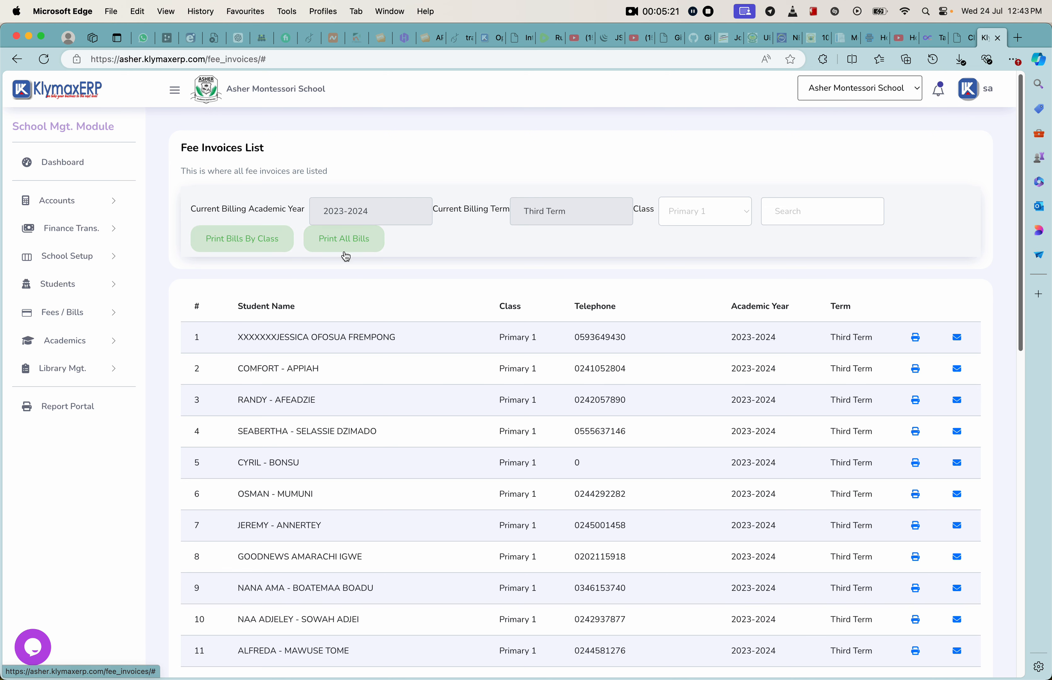
Step: Preview the printable bills of all students, look through them and close the preview
click(344, 240)
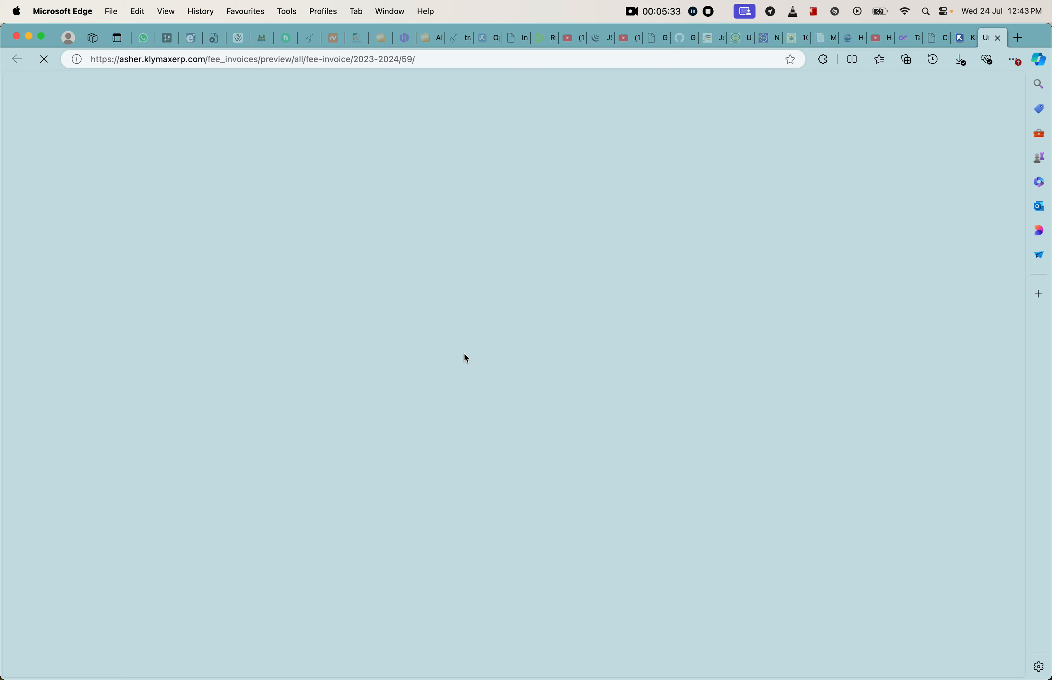
scroll(569, 354, down, 10)
scroll(569, 353, down, 15)
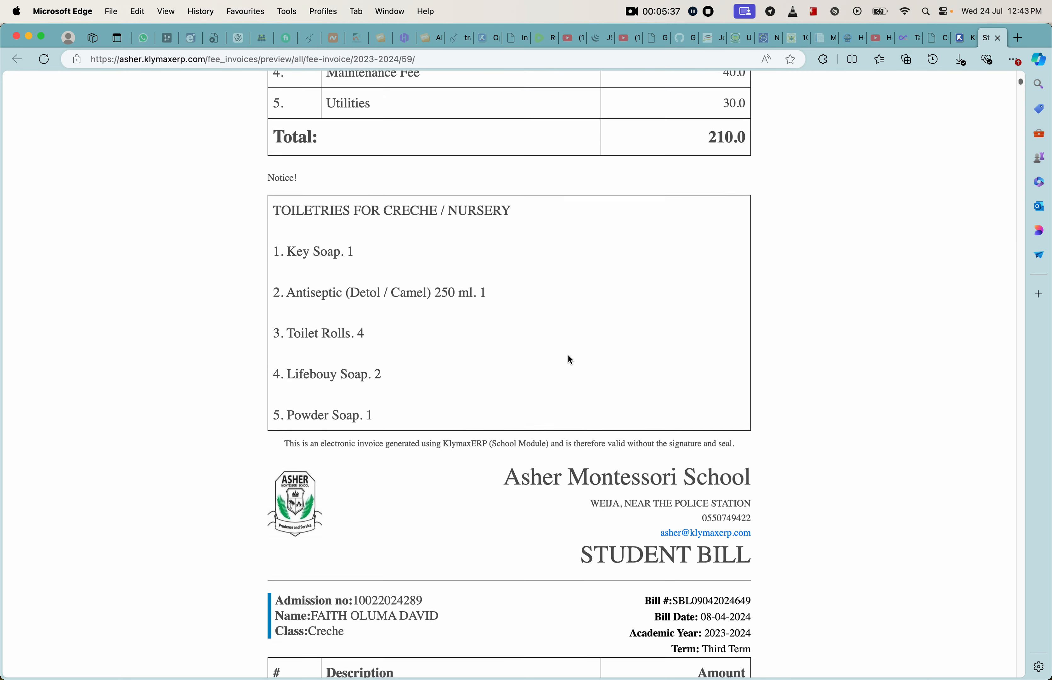
scroll(567, 353, up, 5)
scroll(567, 353, up, 15)
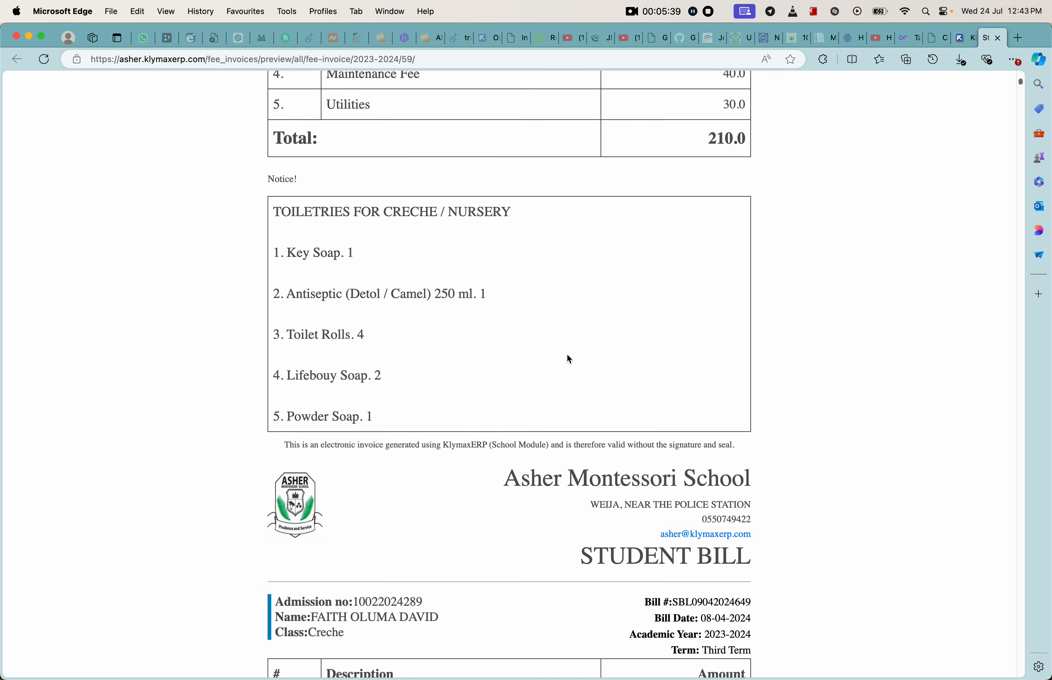
scroll(568, 355, up, 5)
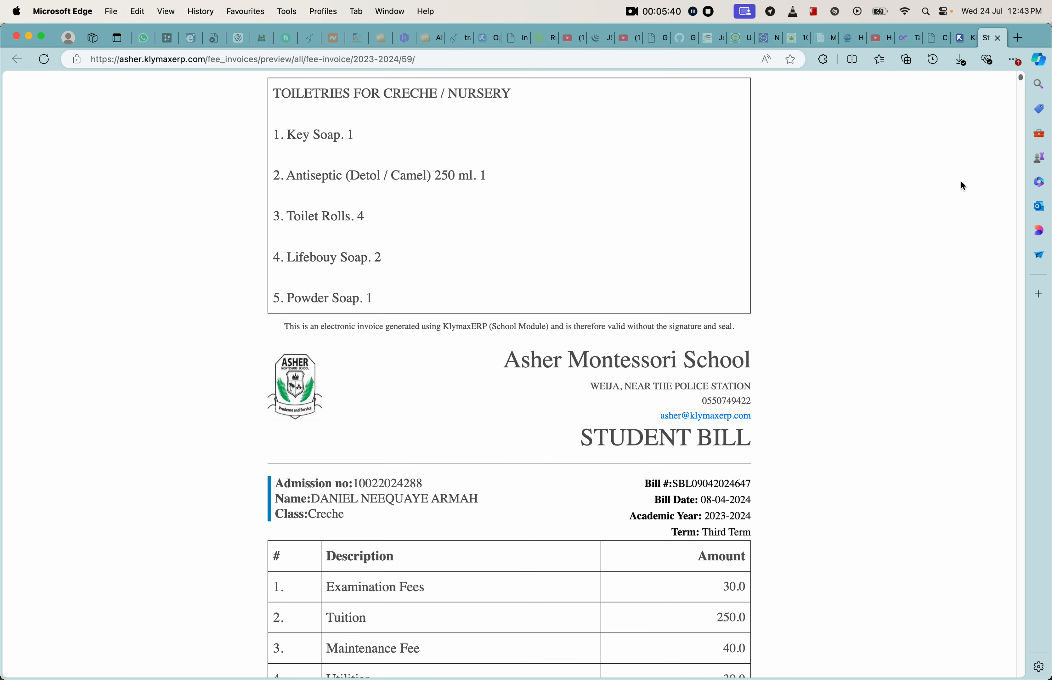
click(998, 39)
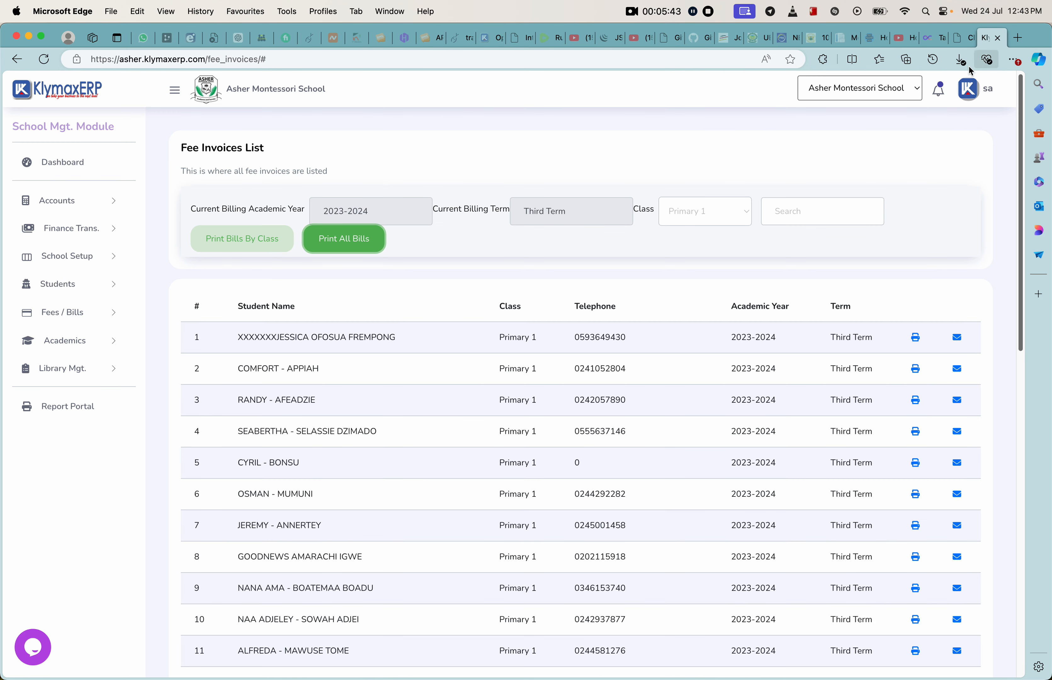